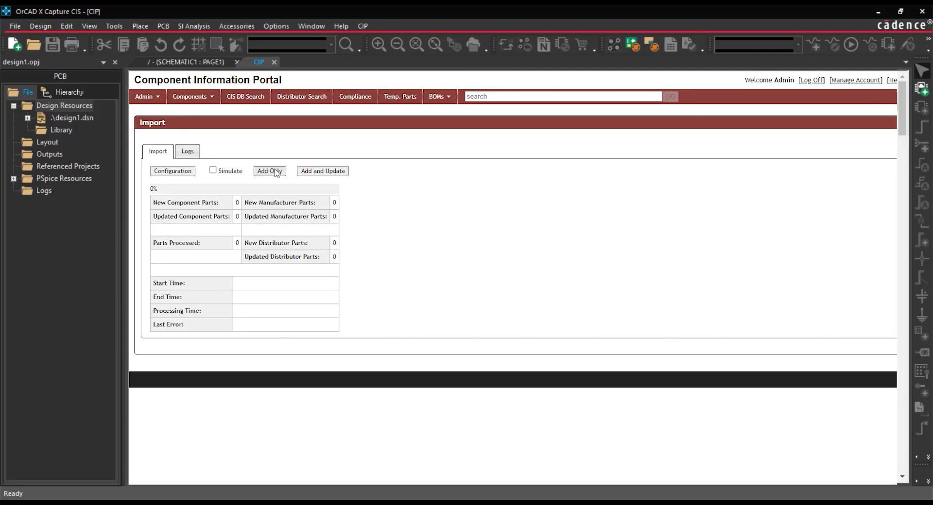
{"action": "left_click", "coordinate": [275, 172]}
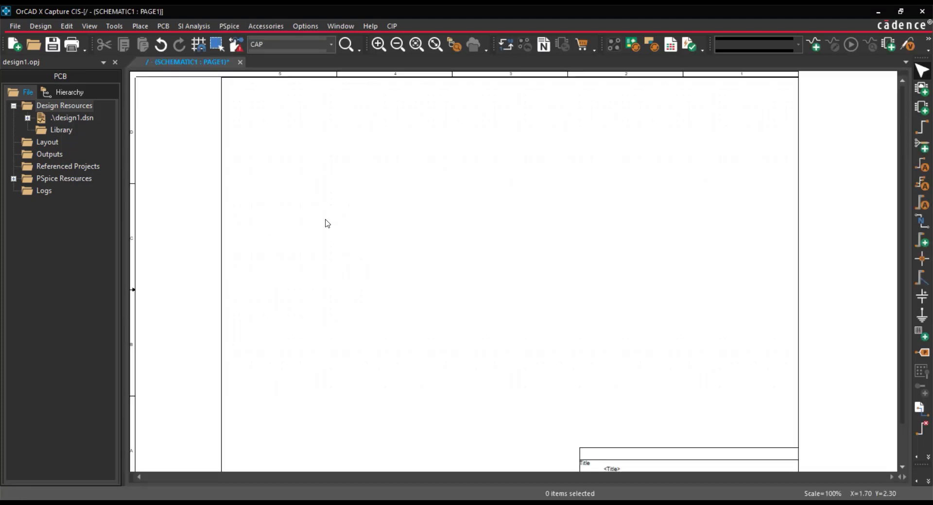
- Open the Component Information Portal (CIP) and log in with the local administrator account's username and password
{"action": "left_click", "coordinate": [391, 28]}
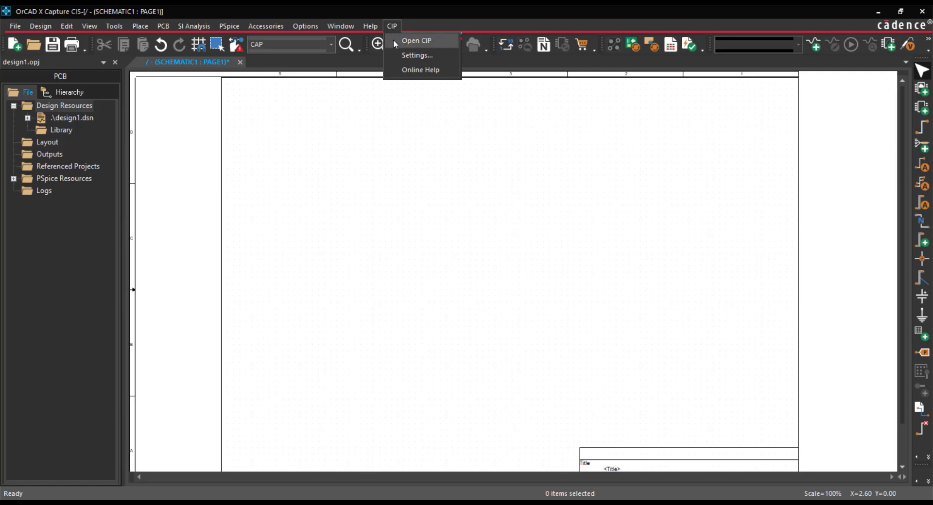
{"action": "left_click", "coordinate": [417, 41]}
{"action": "left_click", "coordinate": [193, 169]}
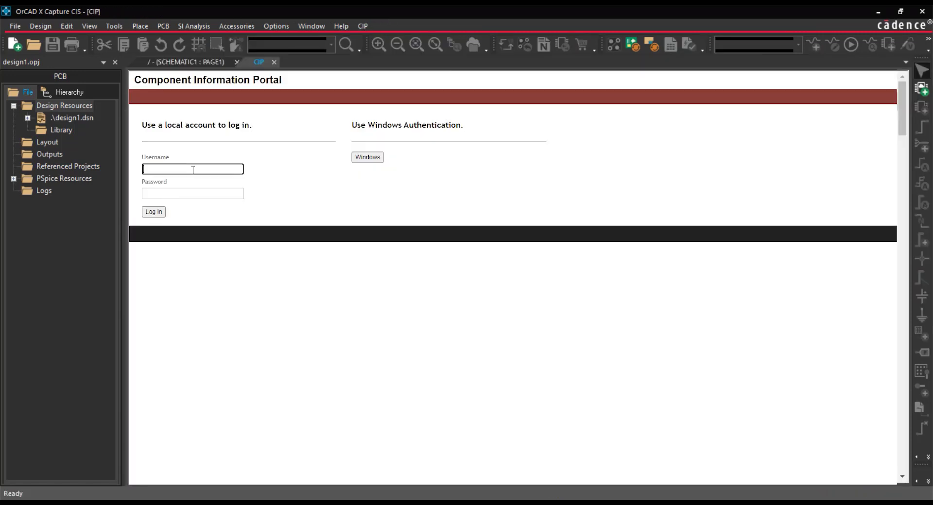
{"action": "type", "text": "admin"}
{"action": "left_click", "coordinate": [182, 193]}
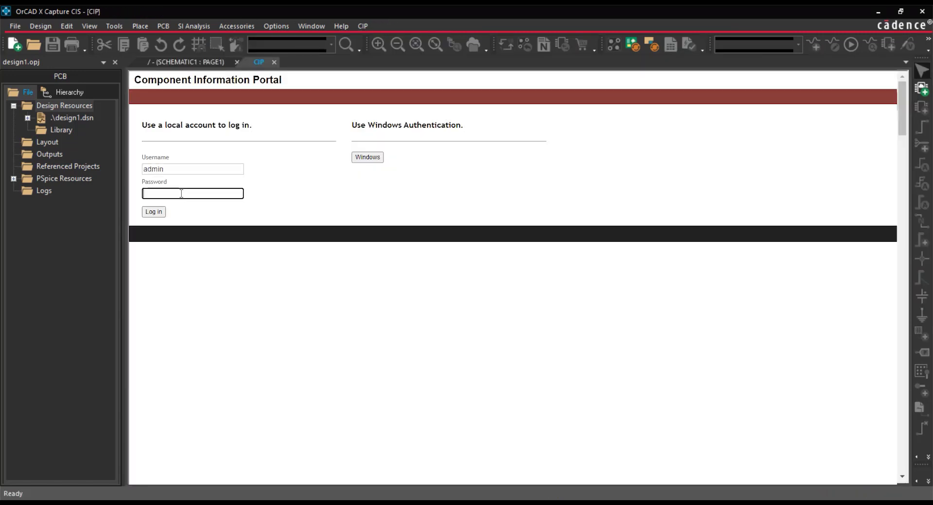
{"action": "type", "text": "admin"}
{"action": "left_click", "coordinate": [161, 211]}
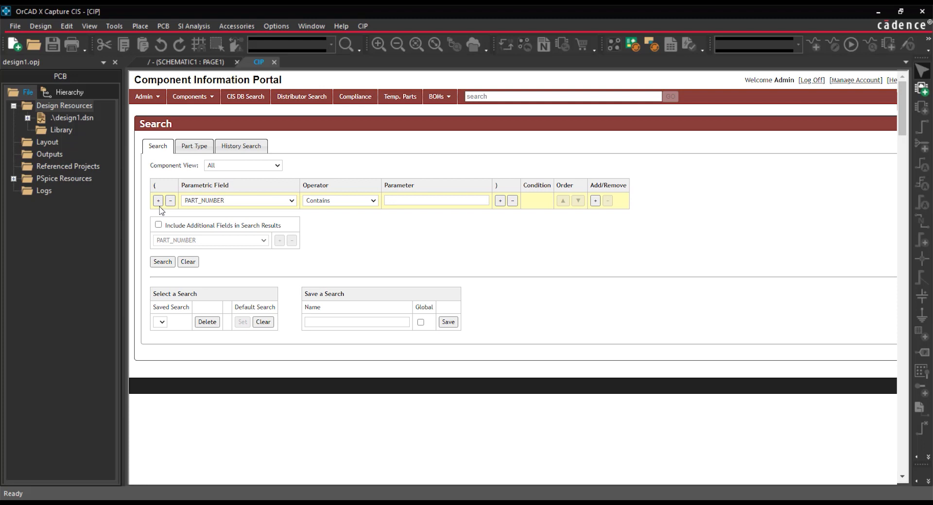
- Go to the bulk Import operation and open its configuration
{"action": "mouse_move", "coordinate": [155, 97]}
{"action": "mouse_move", "coordinate": [161, 120]}
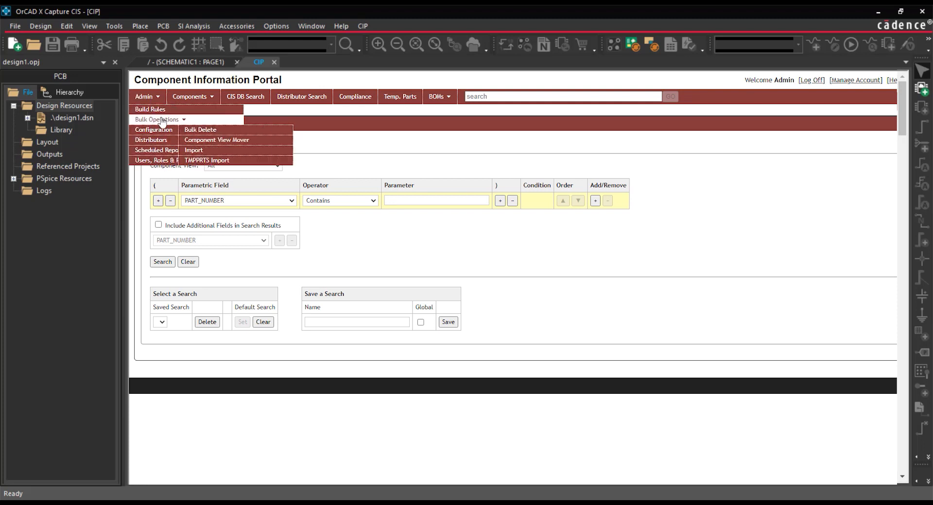
{"action": "left_click", "coordinate": [210, 151]}
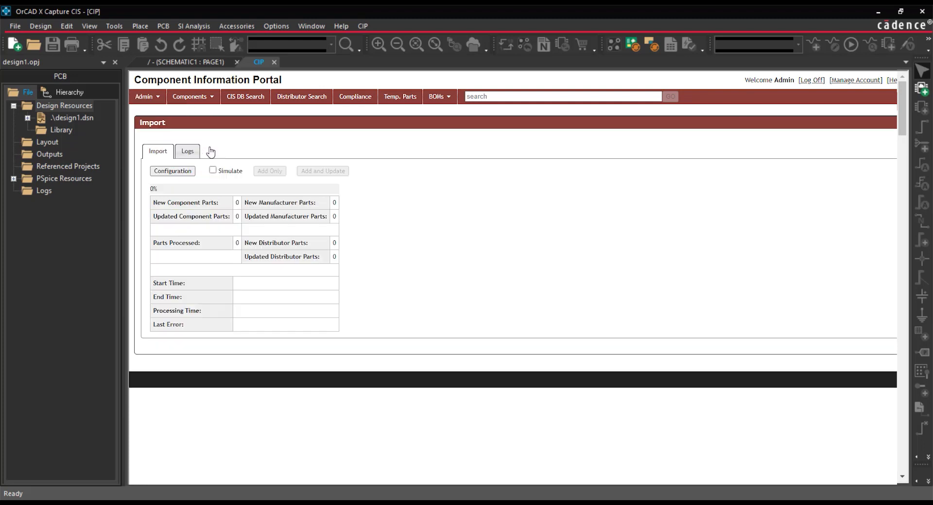
{"action": "left_click", "coordinate": [172, 171]}
- Start choosing the CSV file for the import and browse to C:\Cadence\SPB_23.1\tools\capture\tclscripts
{"action": "left_click", "coordinate": [162, 191]}
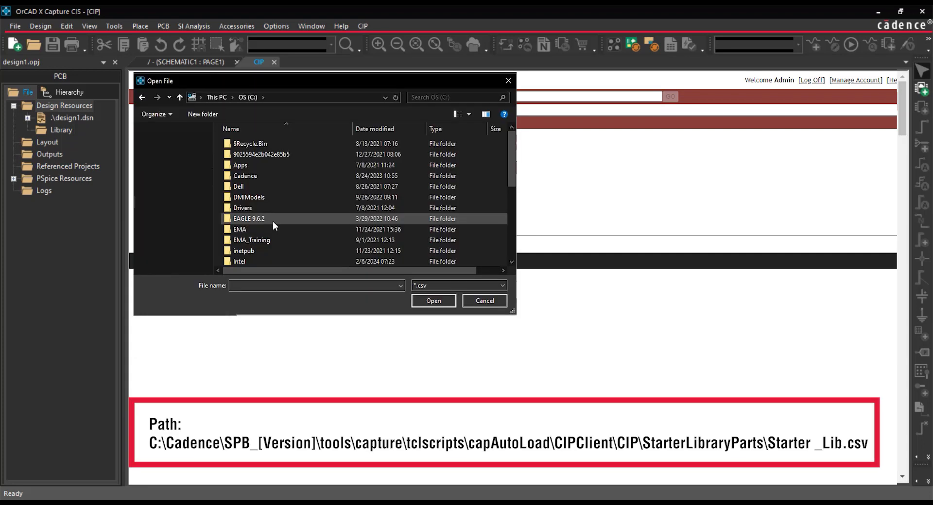
{"action": "double_click", "coordinate": [253, 175]}
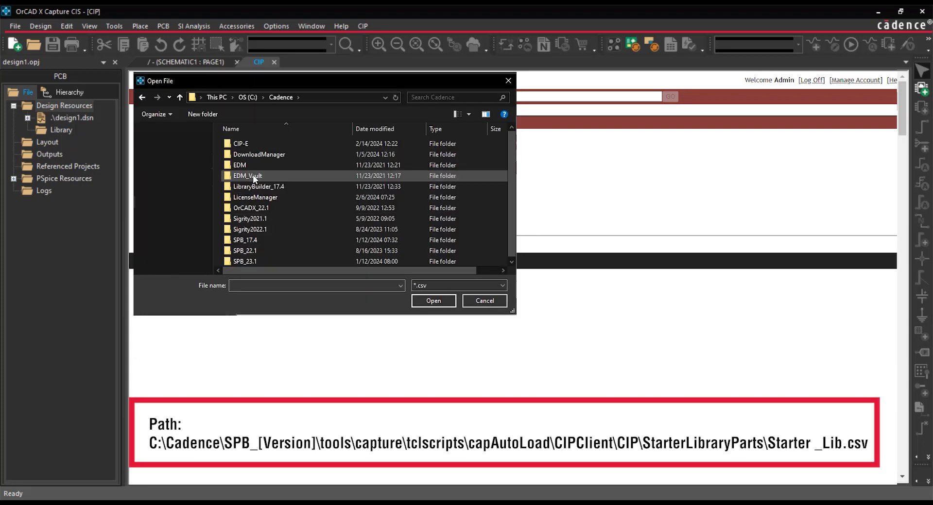
{"action": "double_click", "coordinate": [253, 260]}
{"action": "double_click", "coordinate": [254, 251]}
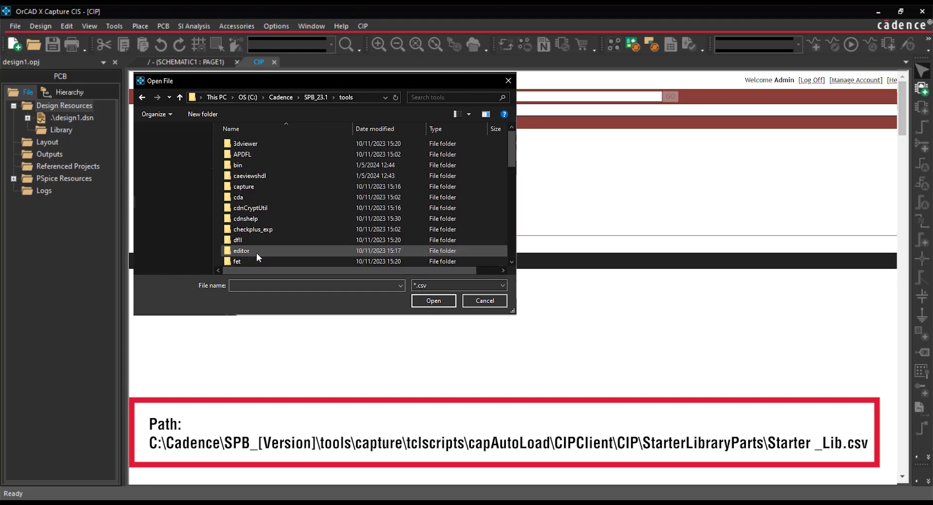
{"action": "double_click", "coordinate": [254, 188]}
{"action": "double_click", "coordinate": [251, 219]}
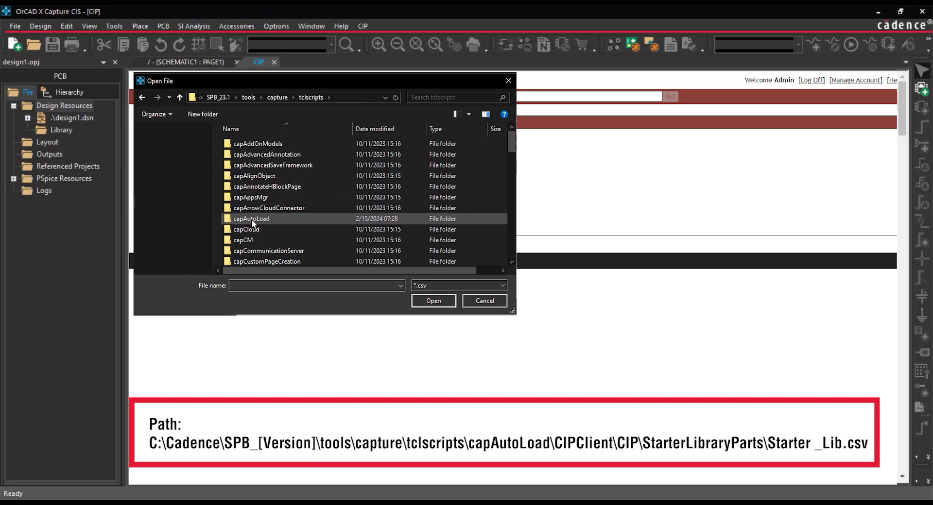
- Choose Starter_Lib.csv from capAutoLoad\CIPClient\CIP\StarterLibraryParts, upload it, and continue to the key field configuration
{"action": "double_click", "coordinate": [258, 219]}
{"action": "double_click", "coordinate": [251, 146]}
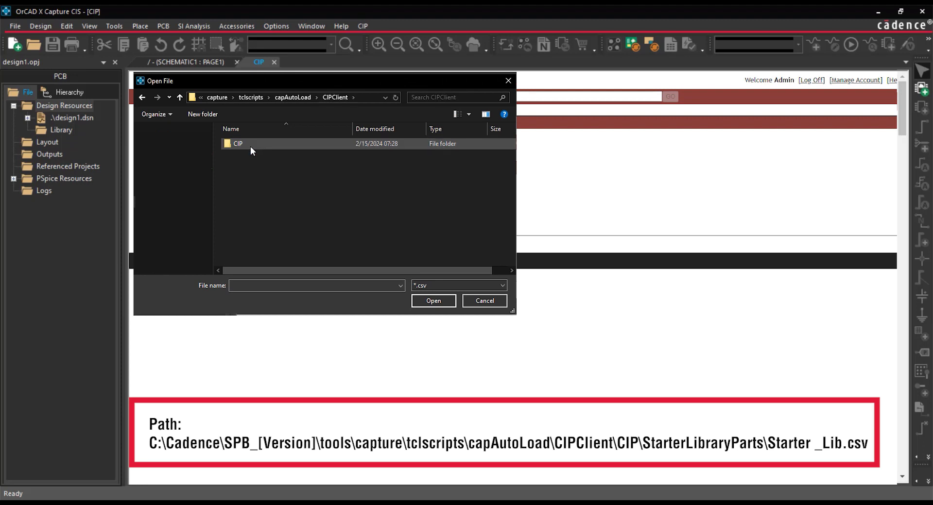
{"action": "double_click", "coordinate": [250, 146]}
{"action": "double_click", "coordinate": [251, 155]}
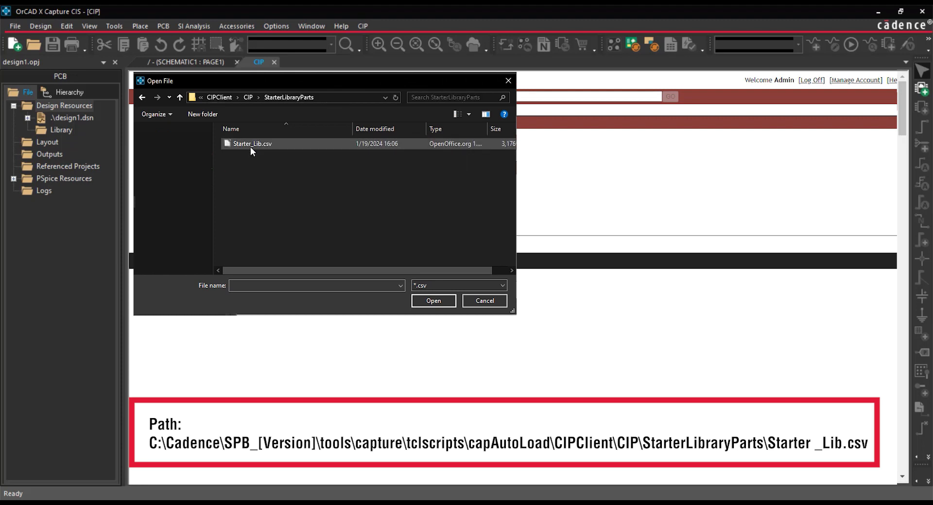
{"action": "left_click", "coordinate": [250, 148]}
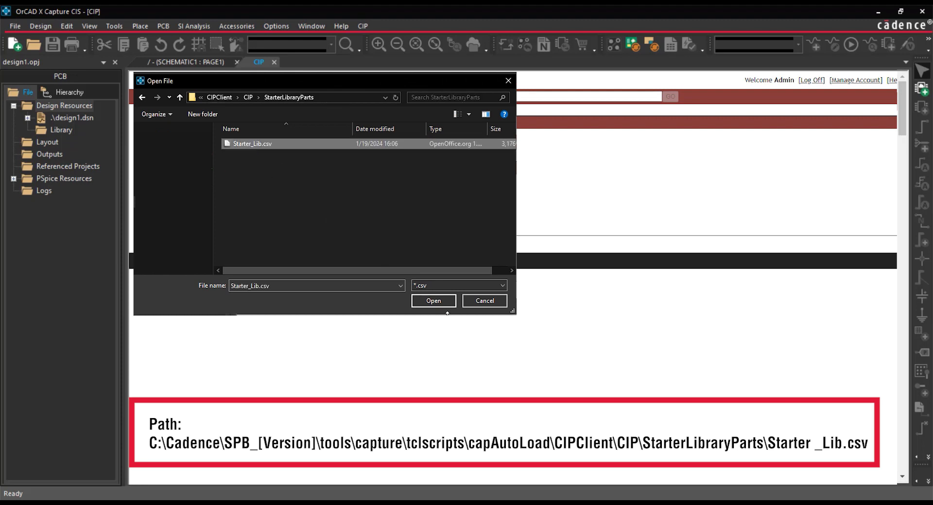
{"action": "left_click", "coordinate": [434, 301]}
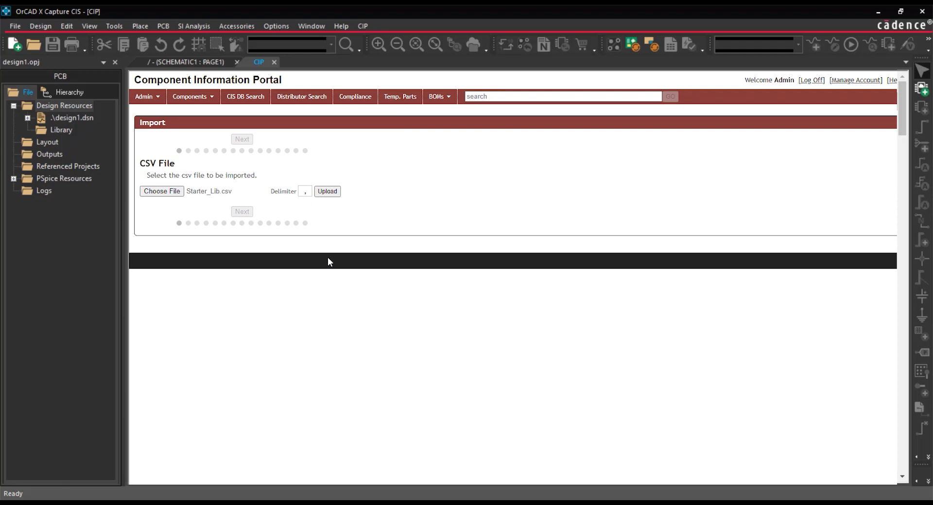
{"action": "left_click", "coordinate": [327, 191]}
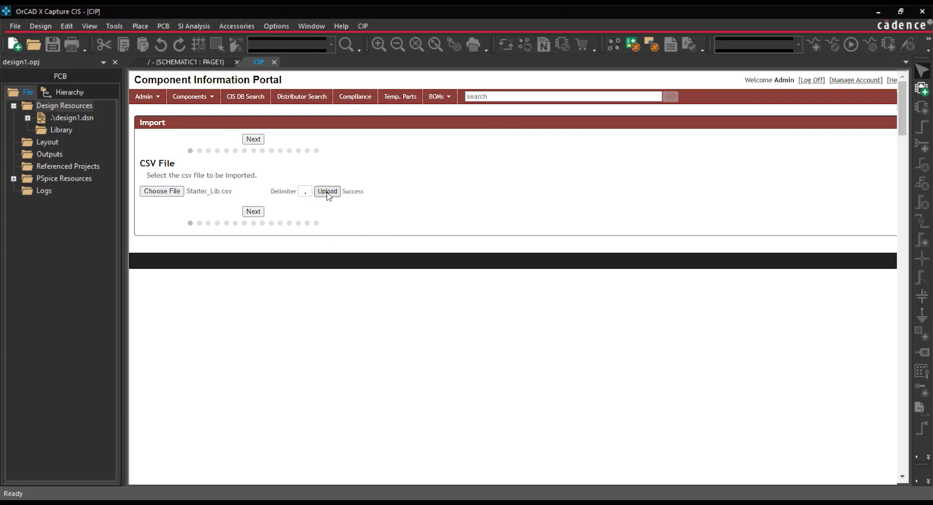
{"action": "left_click", "coordinate": [254, 212]}
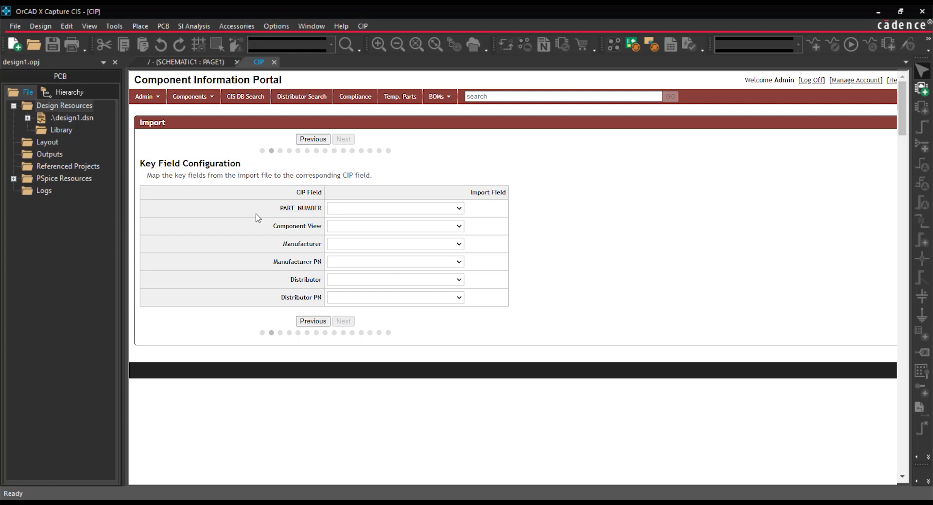
- Map the CIP key fields PART_NUMBER and Component View to the import fields of the same names
{"action": "left_click", "coordinate": [346, 209]}
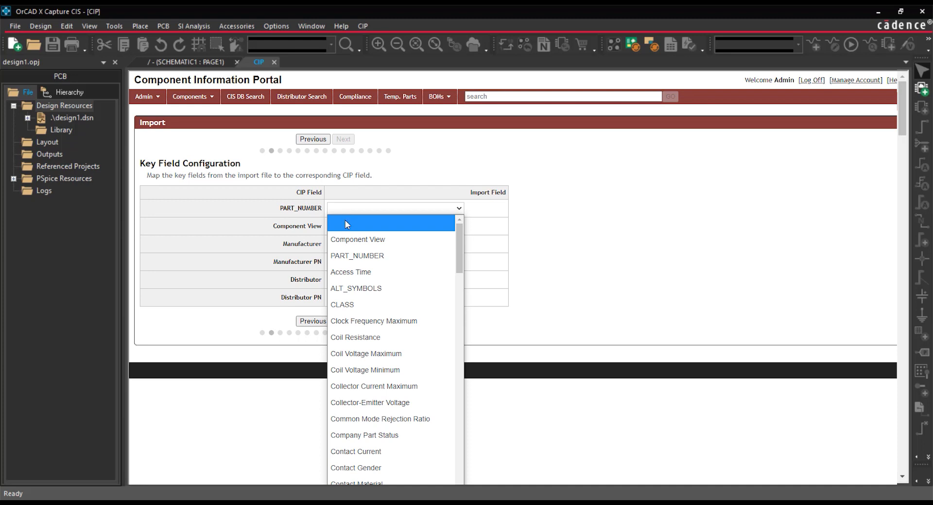
{"action": "left_click", "coordinate": [350, 257]}
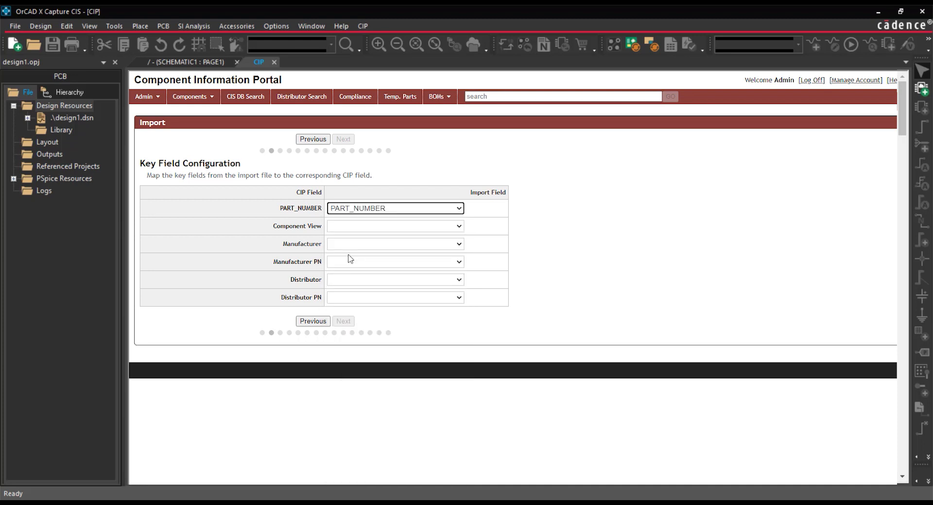
{"action": "left_click", "coordinate": [358, 217]}
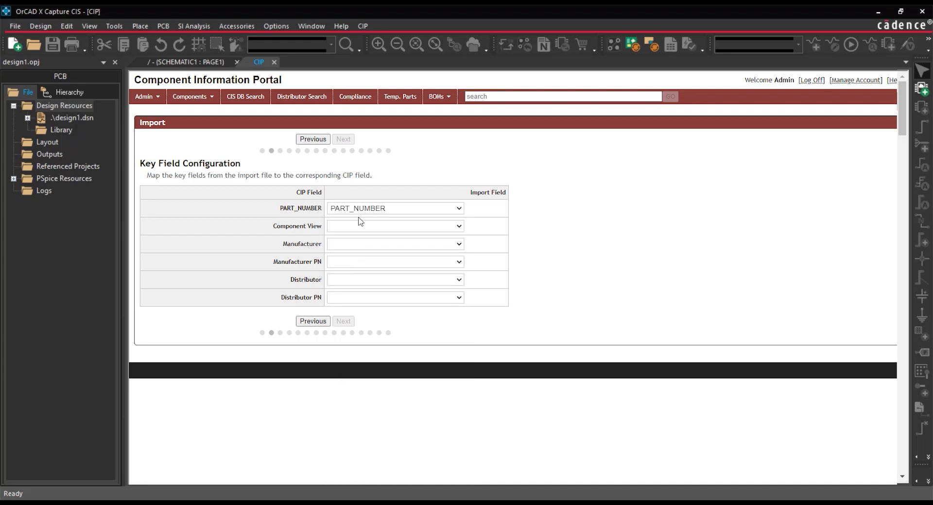
{"action": "left_click", "coordinate": [361, 226]}
{"action": "left_click", "coordinate": [360, 255]}
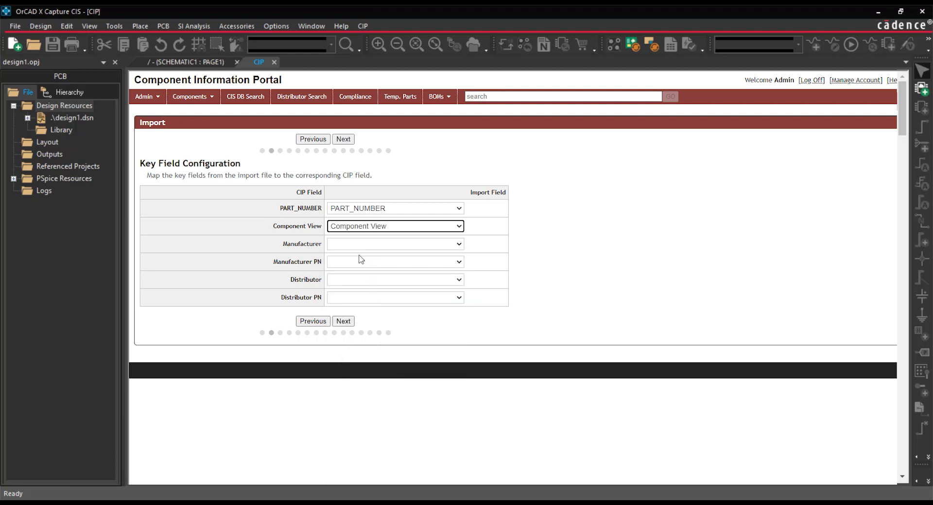
- Map the Manufacturer and Manufacturer PN key fields to the import fields Manufacturer and Manufacturer PN
{"action": "left_click", "coordinate": [358, 241]}
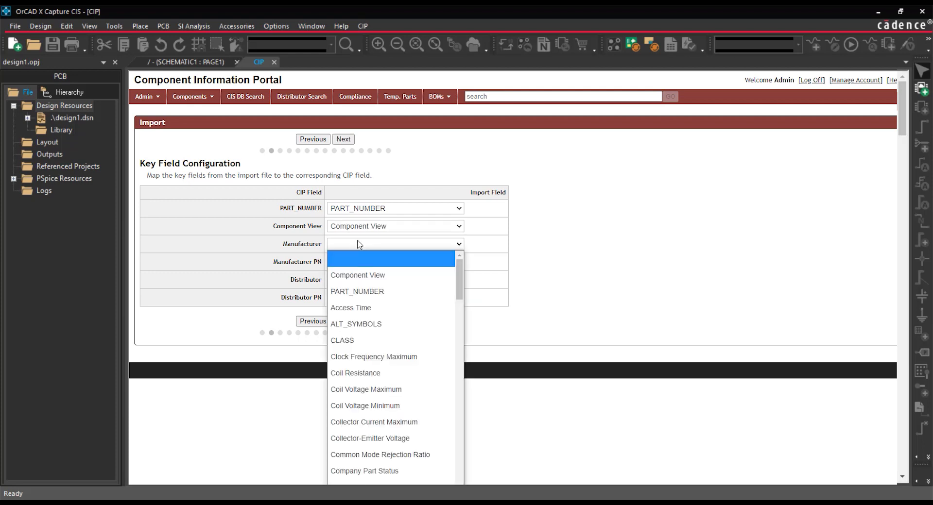
{"action": "scroll", "coordinate": [397, 290], "scroll_direction": "down", "scroll_amount": 15}
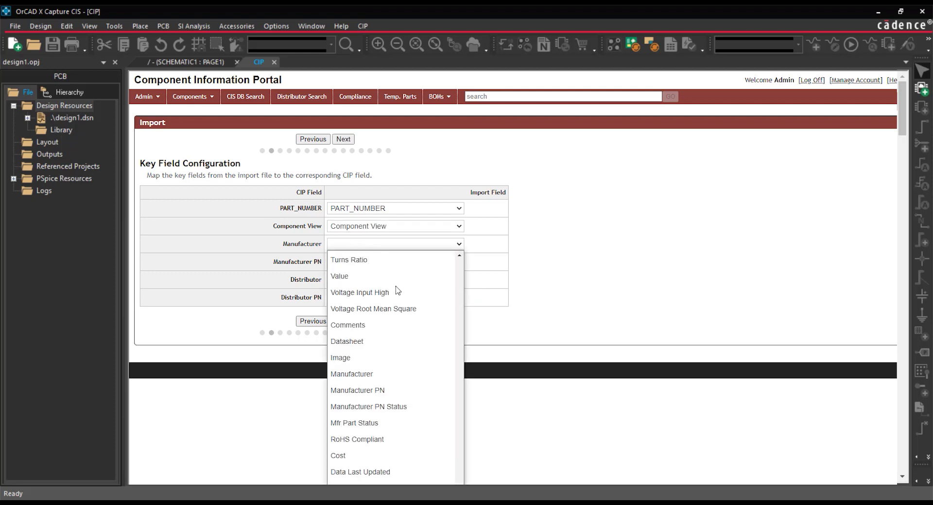
{"action": "left_click", "coordinate": [362, 374]}
{"action": "left_click", "coordinate": [368, 262]}
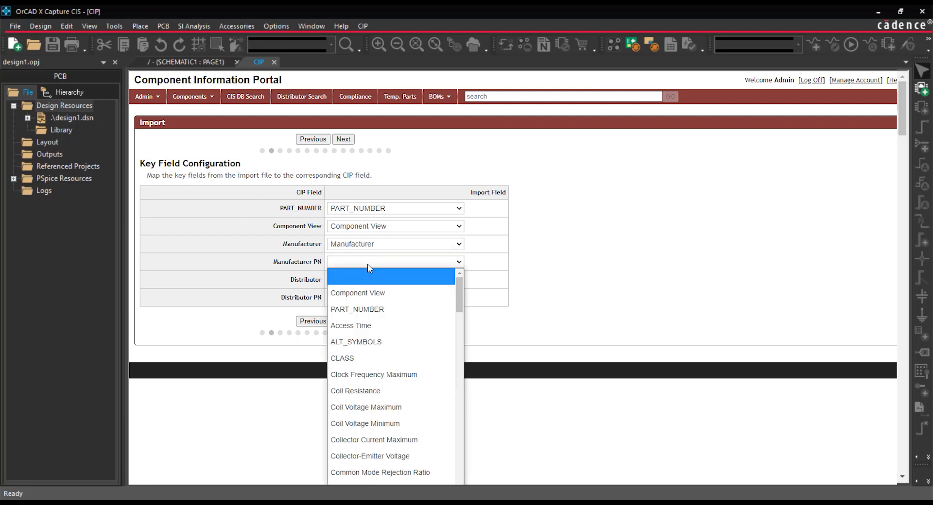
{"action": "scroll", "coordinate": [384, 384], "scroll_direction": "down", "scroll_amount": 10}
{"action": "scroll", "coordinate": [387, 391], "scroll_direction": "down", "scroll_amount": 10}
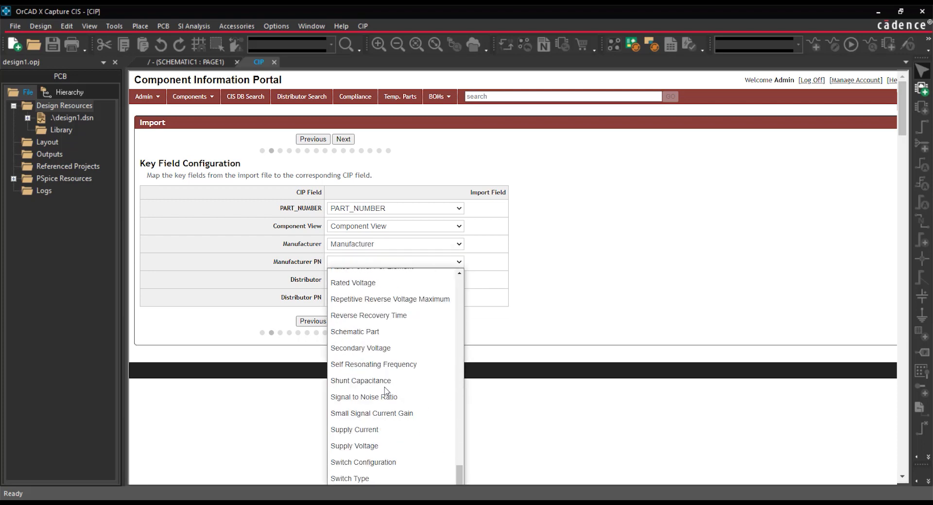
{"action": "left_click", "coordinate": [369, 391]}
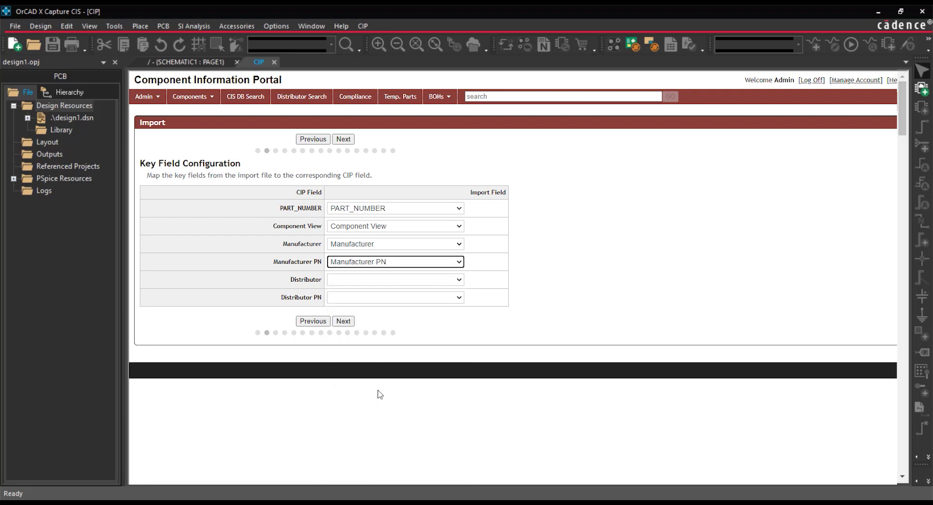
- Map the Distributor and Distributor PN key fields to their matching import fields and continue to the Capacitors field mappings
{"action": "left_click", "coordinate": [392, 284]}
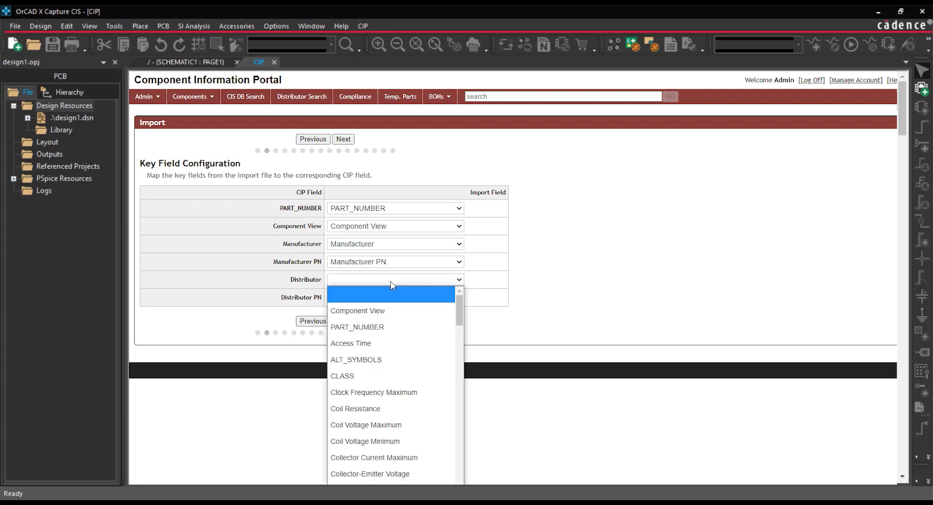
{"action": "scroll", "coordinate": [389, 406], "scroll_direction": "down", "scroll_amount": 5}
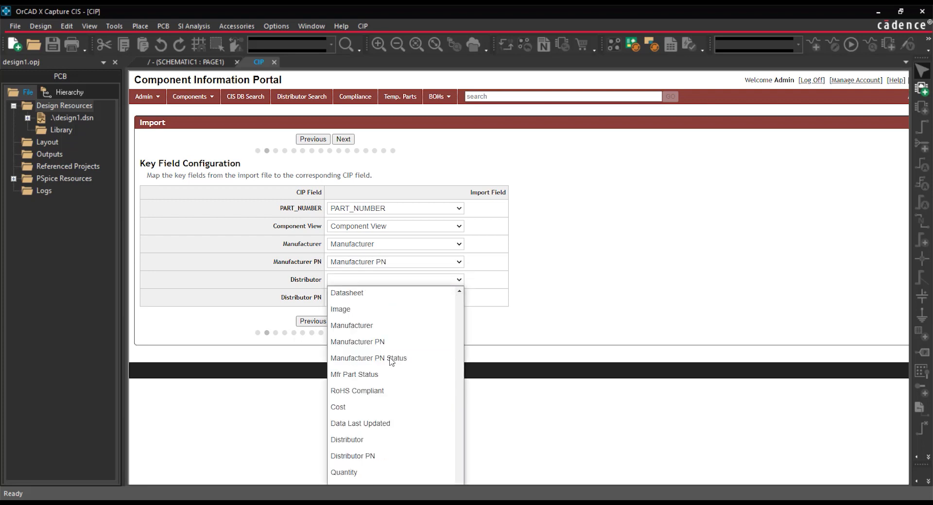
{"action": "left_click", "coordinate": [374, 443]}
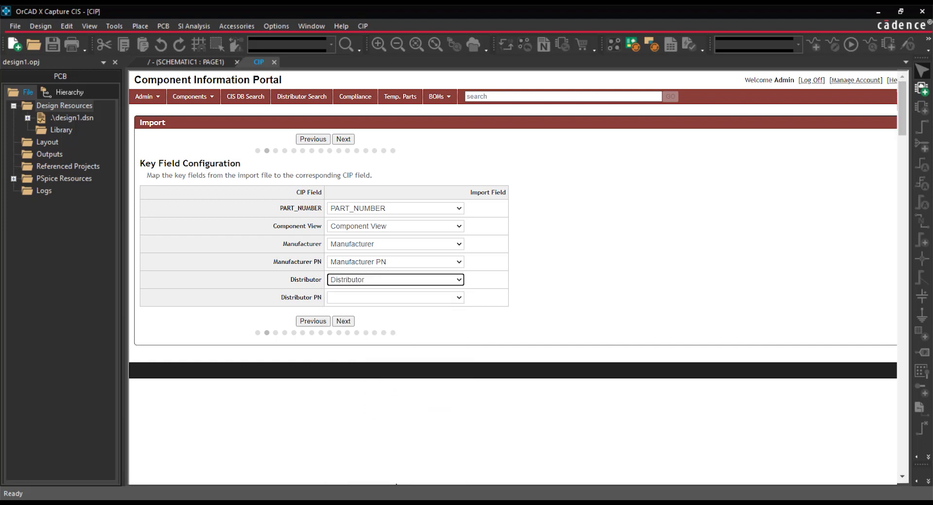
{"action": "left_click", "coordinate": [415, 298]}
{"action": "scroll", "coordinate": [405, 238], "scroll_direction": "down", "scroll_amount": 5}
{"action": "left_click", "coordinate": [387, 250]}
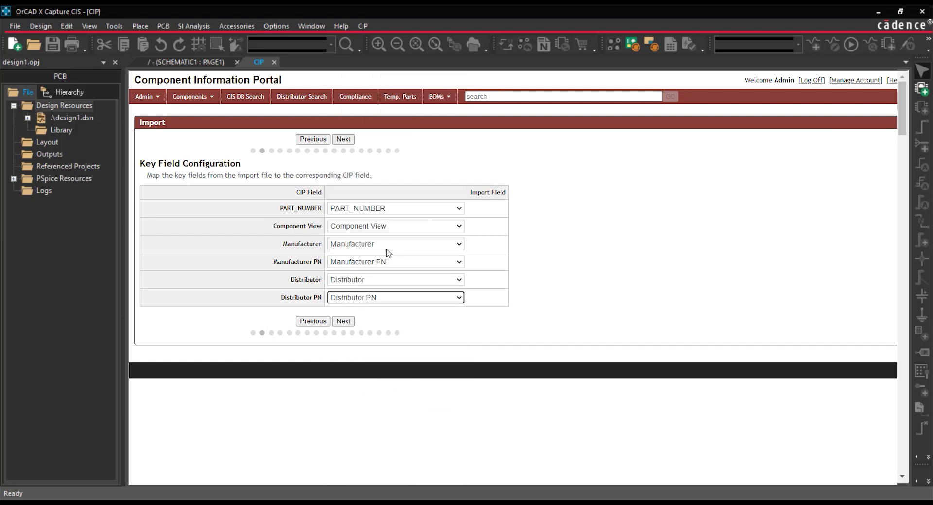
{"action": "left_click", "coordinate": [350, 323]}
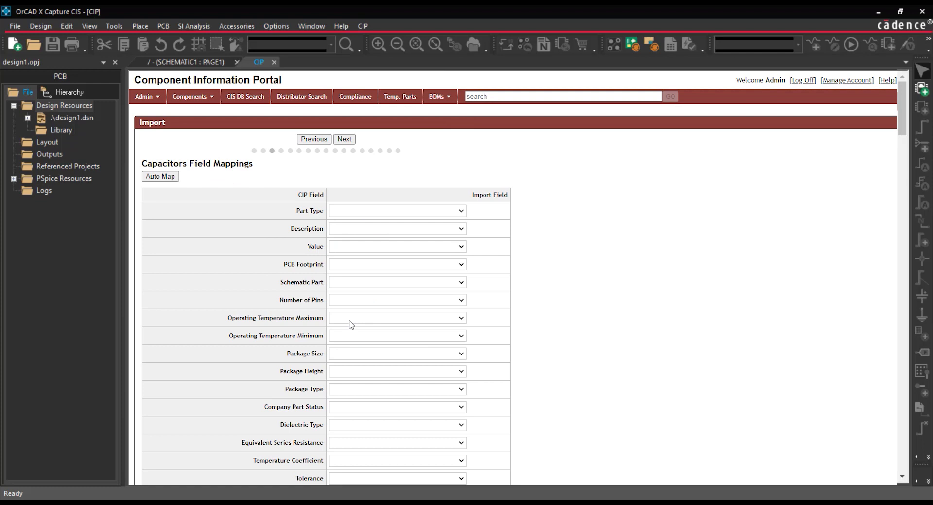
- Auto-map the import fields for Capacitors, Connectors, Crystals and Oscillators, and Diodes in turn
{"action": "left_click", "coordinate": [166, 179]}
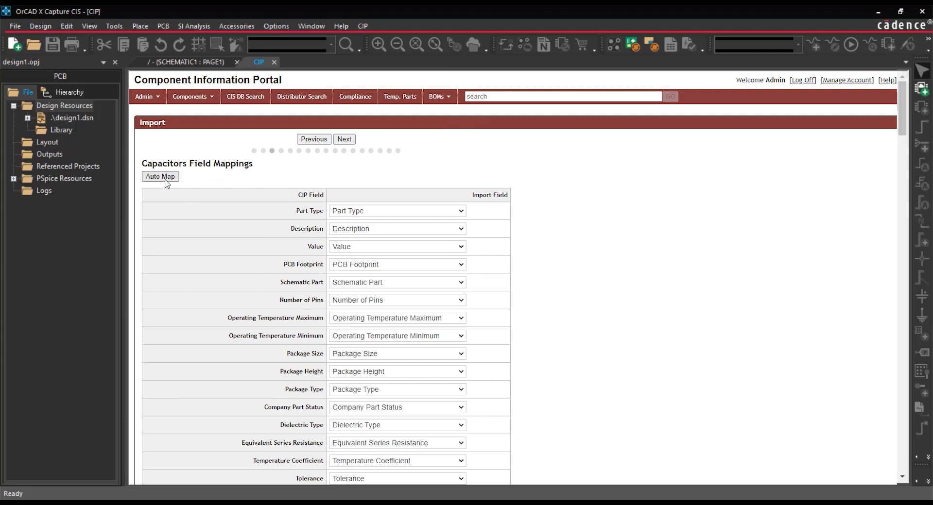
{"action": "left_click", "coordinate": [344, 139]}
{"action": "left_click", "coordinate": [170, 178]}
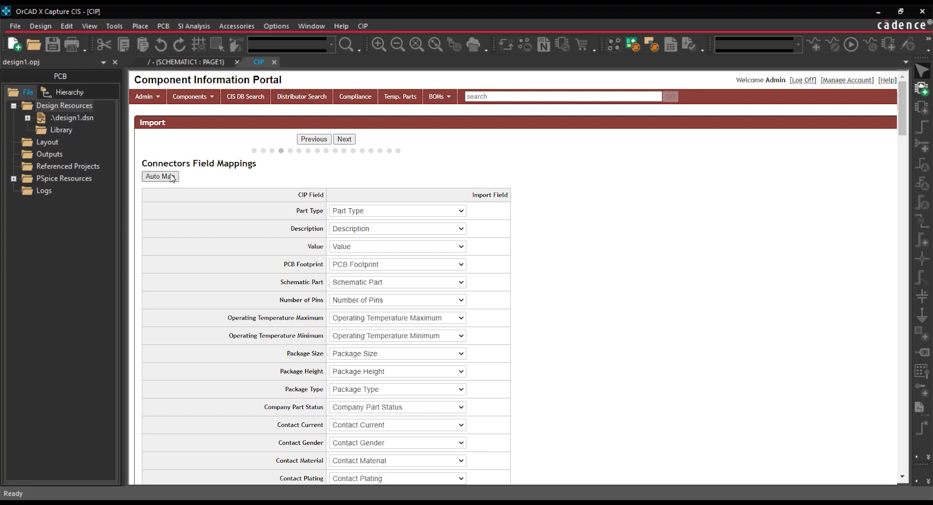
{"action": "left_click", "coordinate": [345, 139]}
{"action": "left_click", "coordinate": [174, 180]}
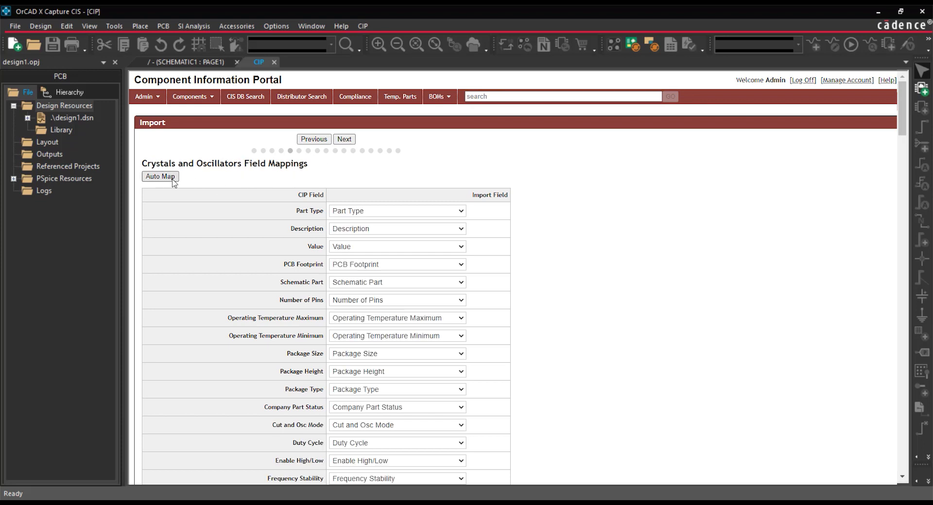
{"action": "left_click", "coordinate": [343, 140]}
{"action": "left_click", "coordinate": [172, 179]}
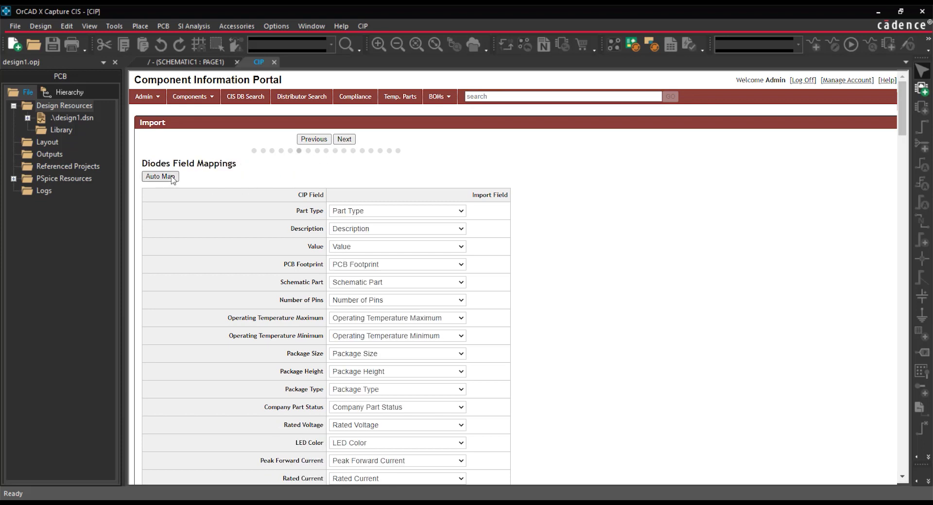
- Auto-map the import fields for ICs, Inductors, Mechanical and Misc in turn
{"action": "left_click", "coordinate": [344, 139]}
{"action": "left_click", "coordinate": [170, 177]}
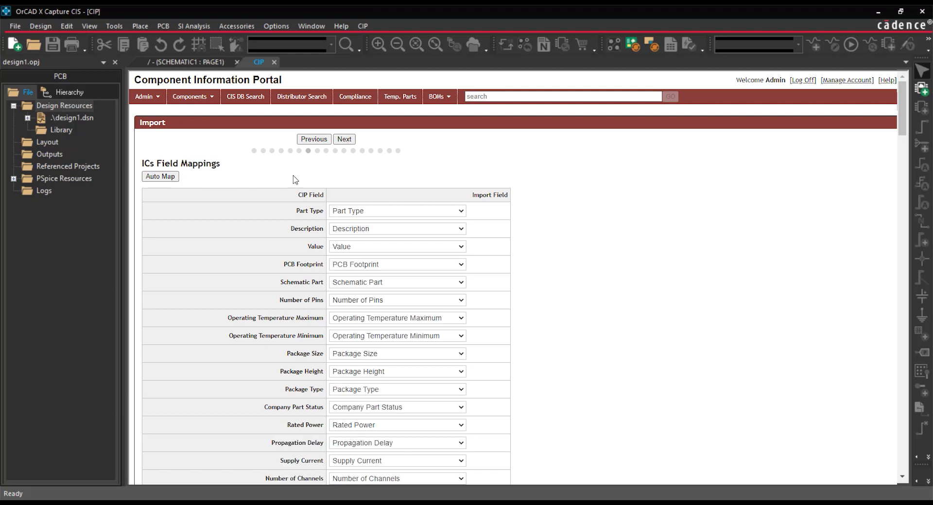
{"action": "left_click", "coordinate": [345, 140]}
{"action": "left_click", "coordinate": [163, 177]}
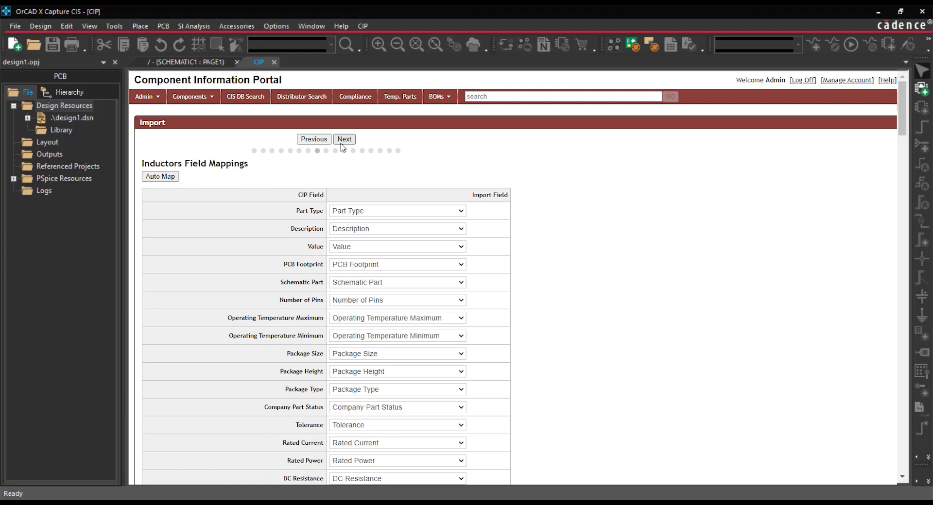
{"action": "left_click", "coordinate": [343, 140]}
{"action": "left_click", "coordinate": [154, 178]}
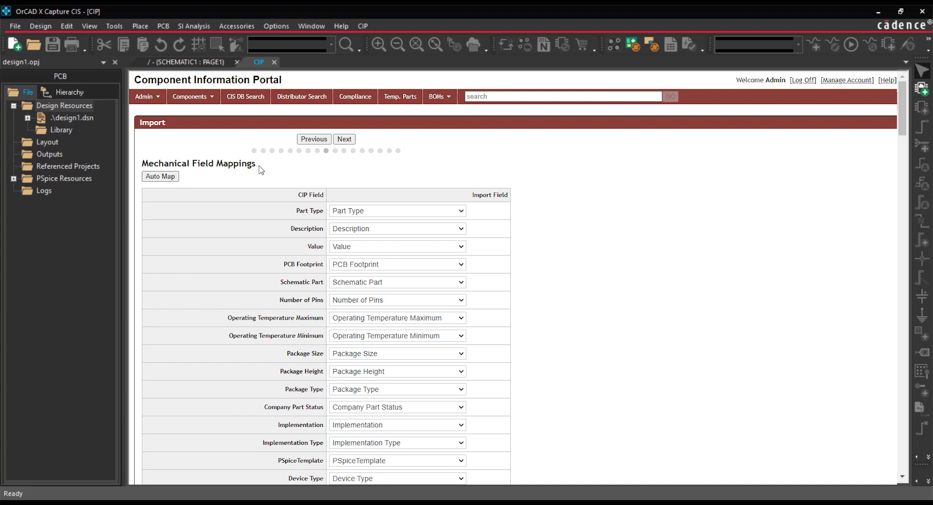
{"action": "left_click", "coordinate": [336, 140]}
{"action": "left_click", "coordinate": [158, 176]}
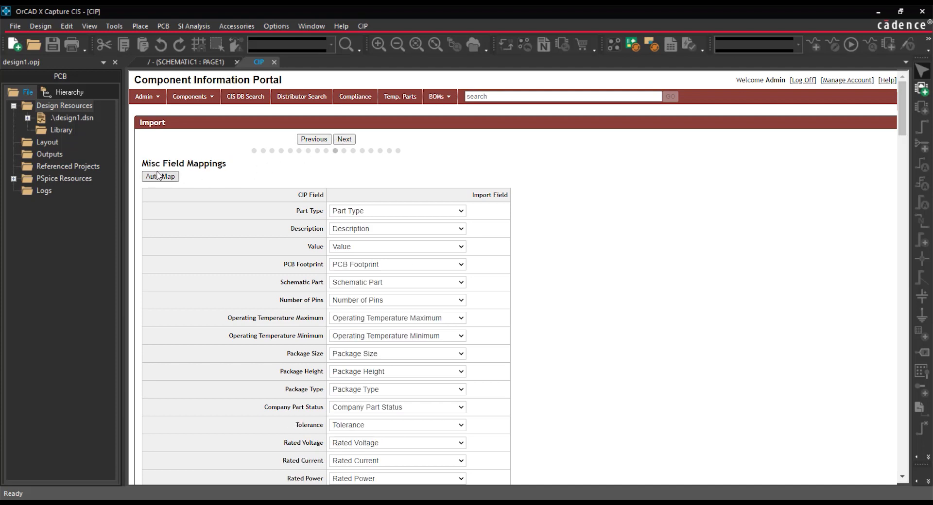
- Auto-map the import fields for Relays, Resistors, Switches, Transformers and Transistors in turn
{"action": "left_click", "coordinate": [345, 139]}
{"action": "left_click", "coordinate": [175, 177]}
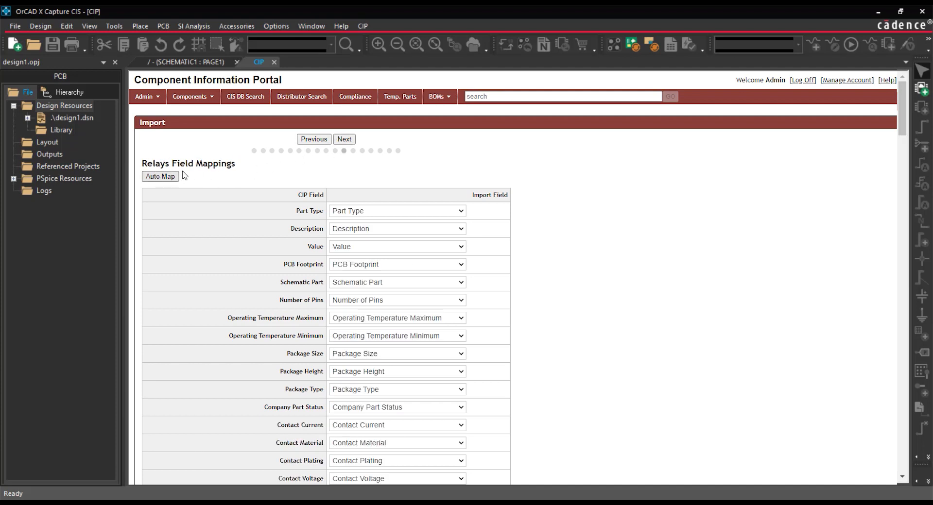
{"action": "left_click", "coordinate": [344, 140]}
{"action": "left_click", "coordinate": [163, 177]}
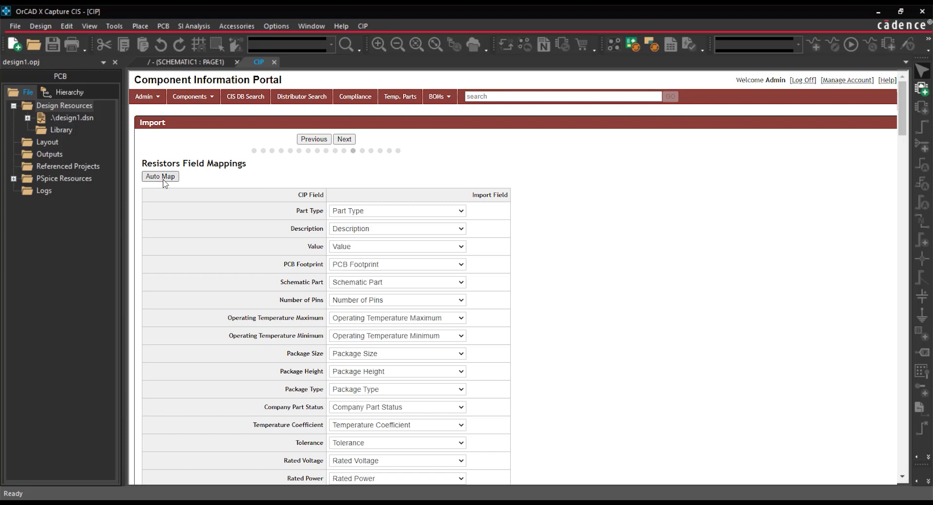
{"action": "left_click", "coordinate": [345, 140]}
{"action": "left_click", "coordinate": [161, 176]}
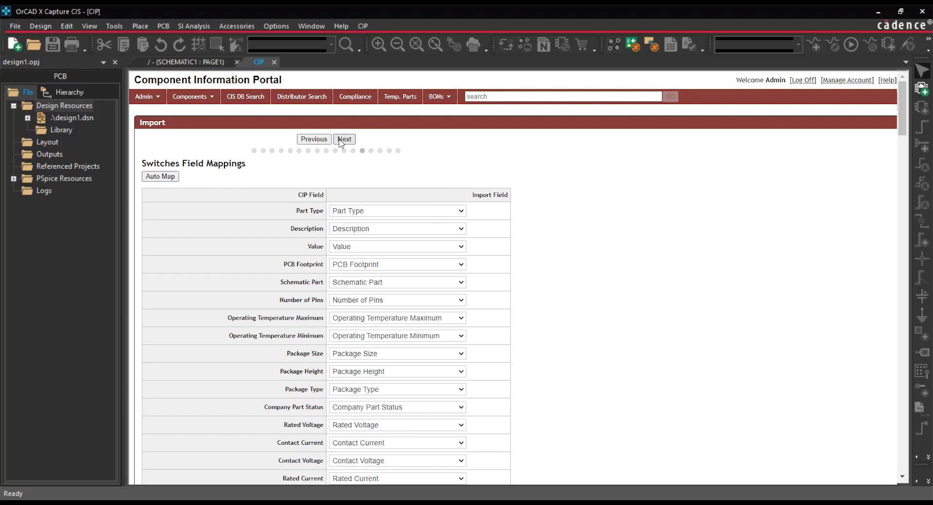
{"action": "left_click", "coordinate": [343, 140]}
{"action": "left_click", "coordinate": [160, 177]}
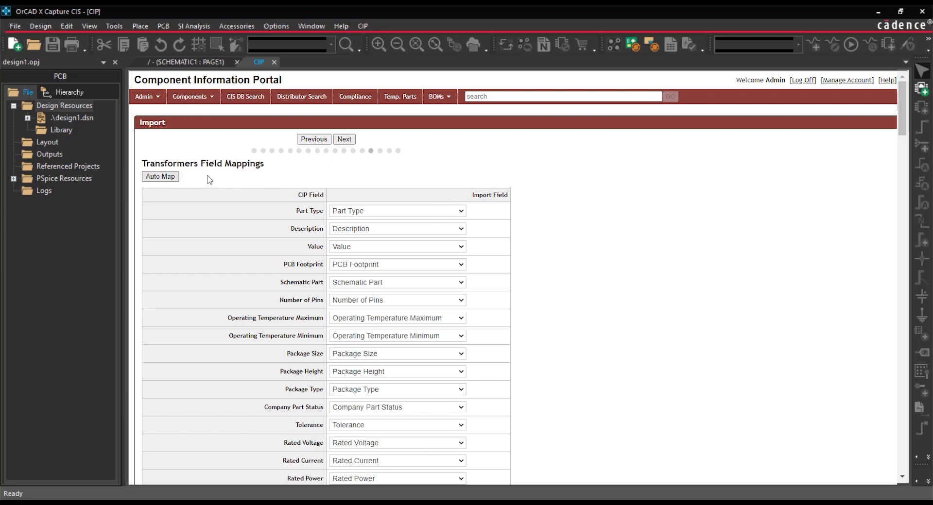
{"action": "left_click", "coordinate": [343, 140]}
{"action": "left_click", "coordinate": [160, 177]}
- Auto-map the Manufacturer and Distributor fields and save the import configuration
{"action": "left_click", "coordinate": [344, 140]}
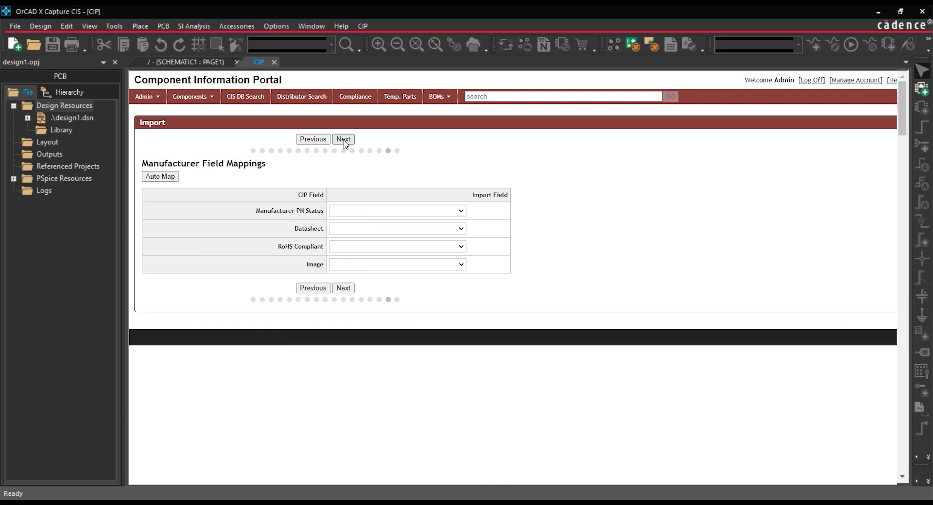
{"action": "left_click", "coordinate": [160, 177]}
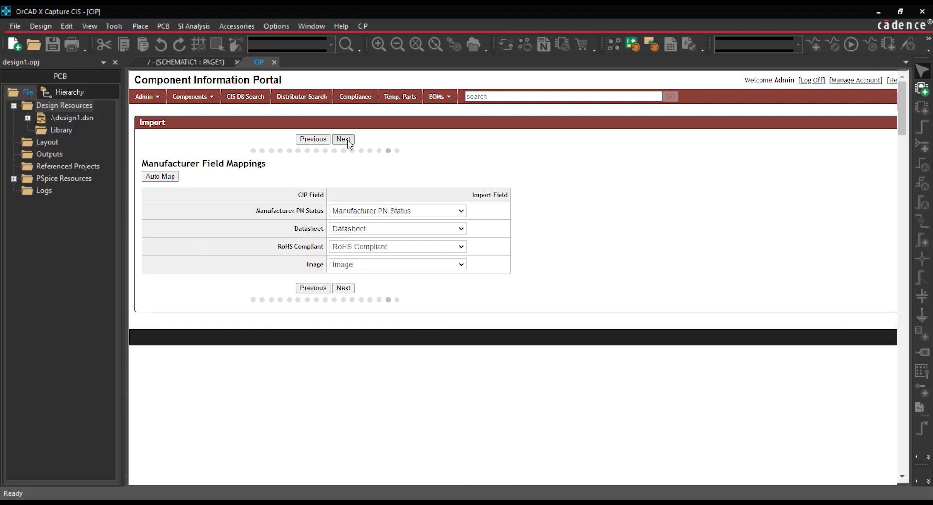
{"action": "left_click", "coordinate": [344, 140]}
{"action": "left_click", "coordinate": [170, 178]}
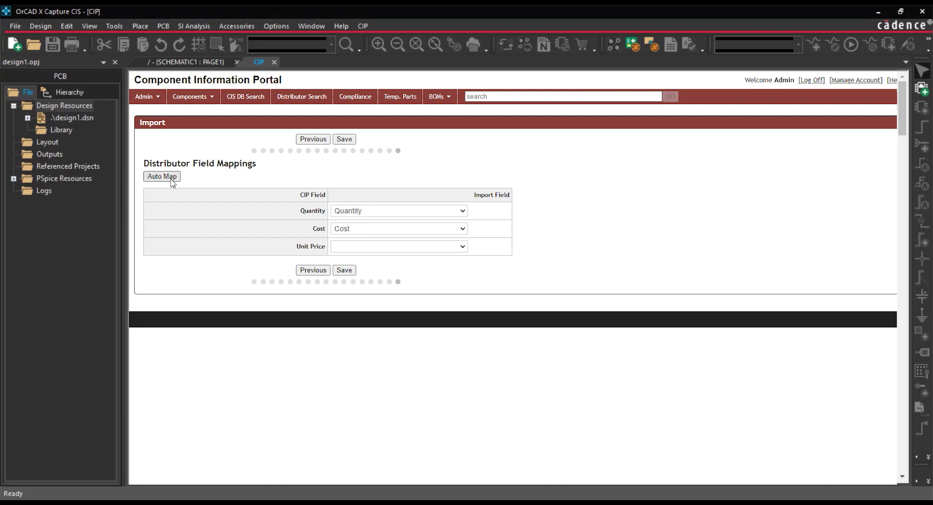
{"action": "left_click", "coordinate": [344, 140]}
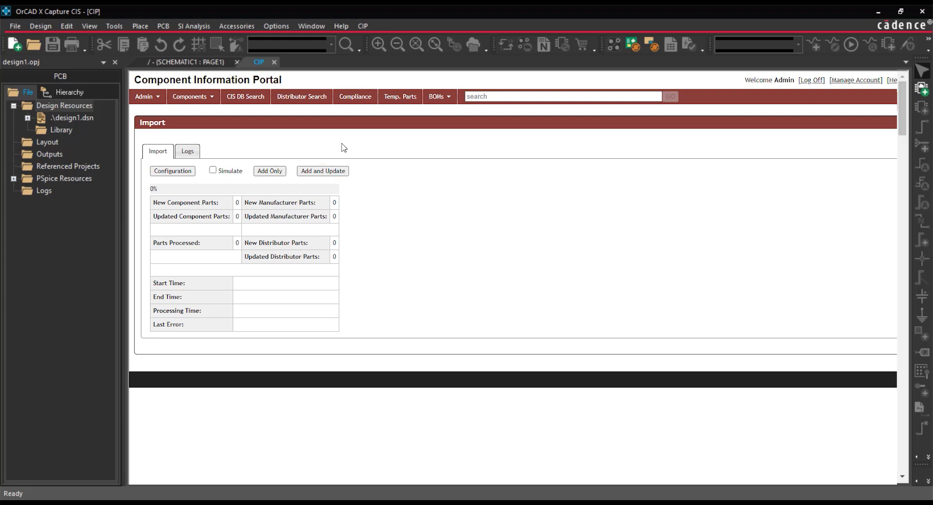
- Run the import as Add Only without simulation and open the list of all components
{"action": "left_click", "coordinate": [275, 172]}
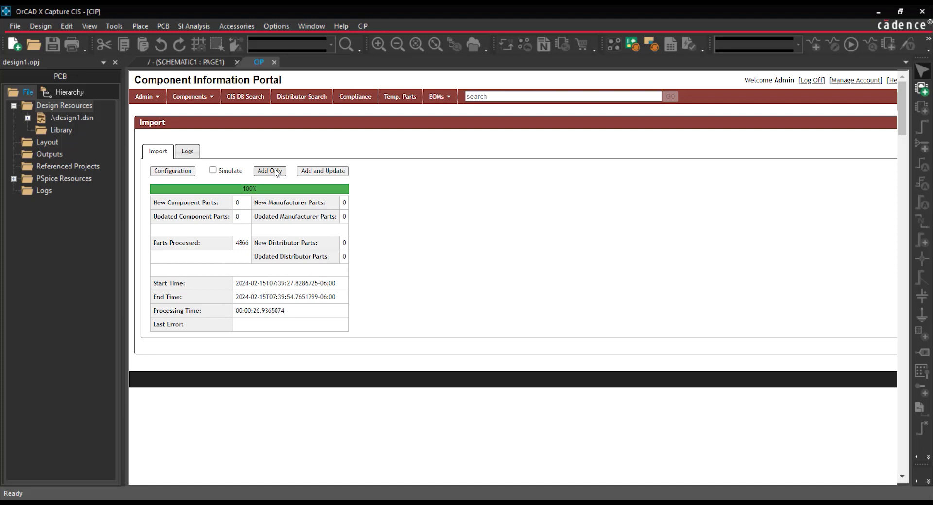
{"action": "left_click", "coordinate": [197, 97]}
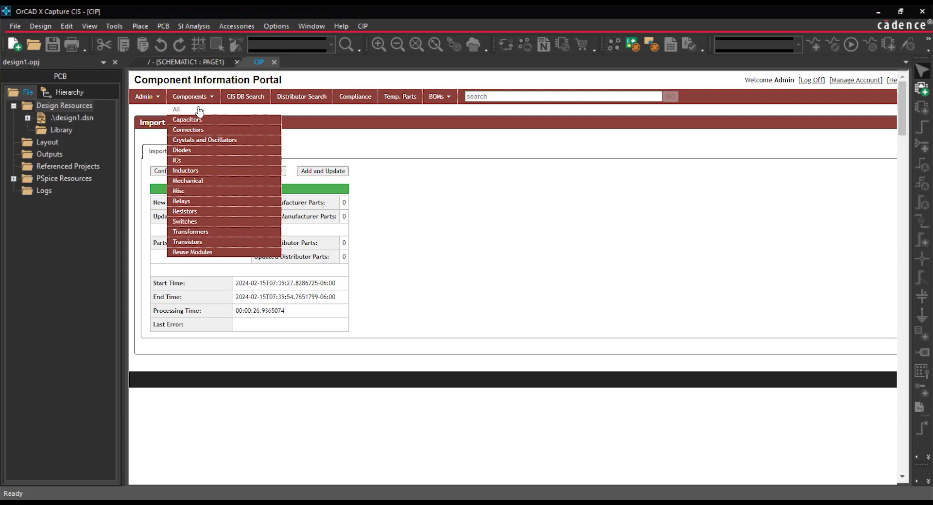
{"action": "left_click", "coordinate": [199, 109]}
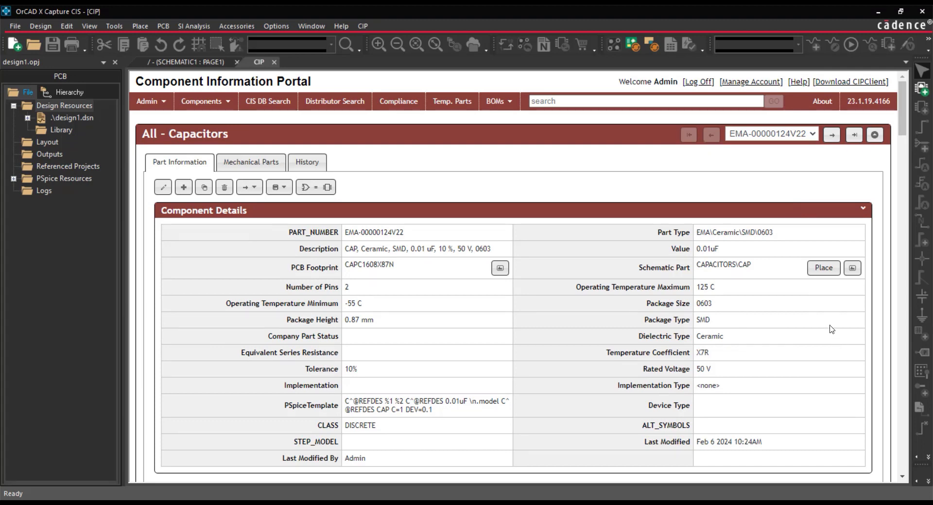
- Place one 0.01uF capacitor, part EMA-00000124V22, near the middle of schematic PAGE1 and end placement
{"action": "left_click", "coordinate": [822, 269]}
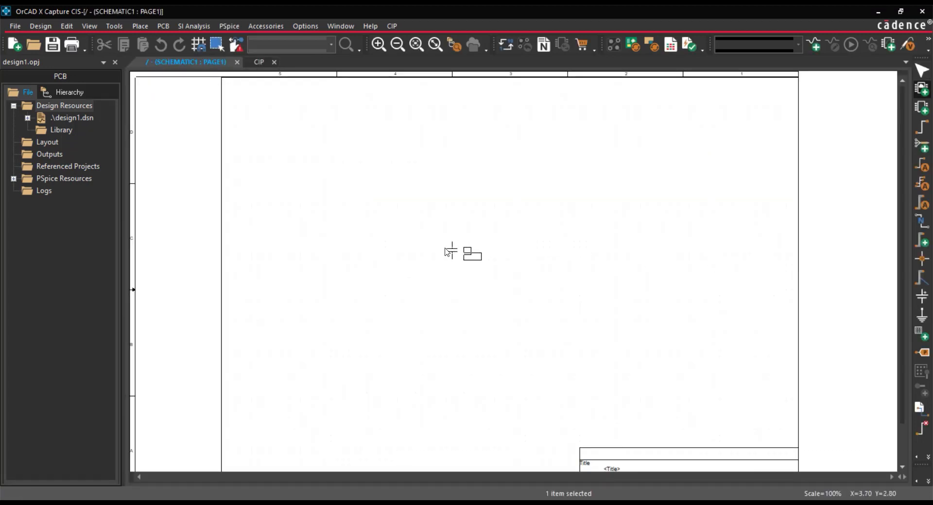
{"action": "left_click", "coordinate": [448, 254]}
{"action": "right_click", "coordinate": [549, 260]}
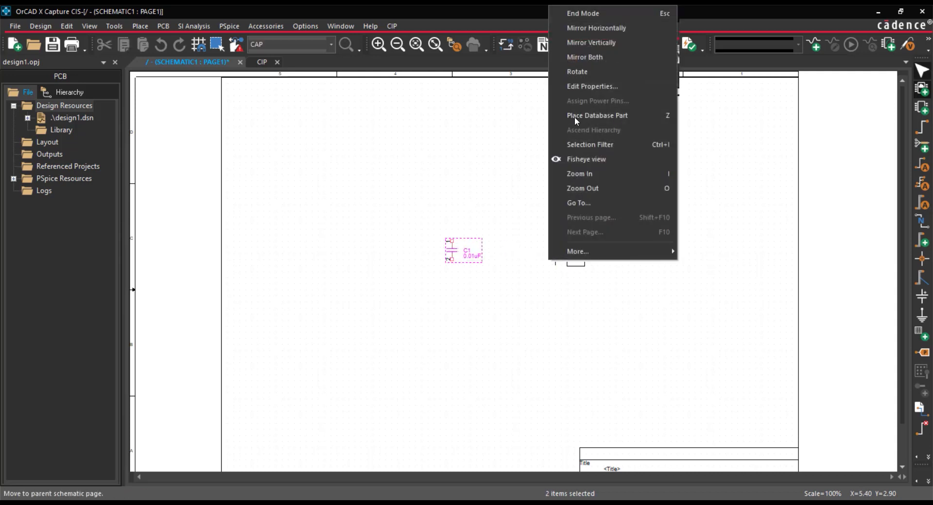
{"action": "left_click", "coordinate": [590, 14]}
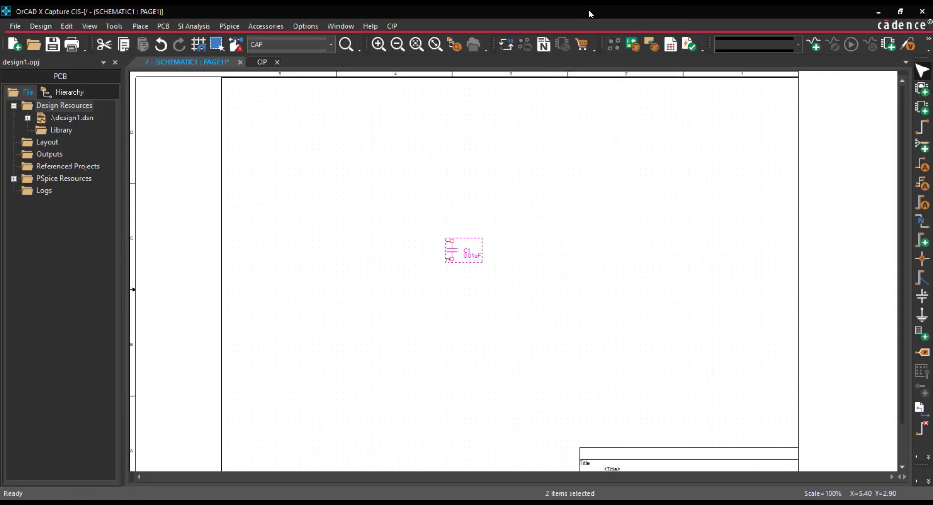
{"action": "left_click", "coordinate": [577, 233]}
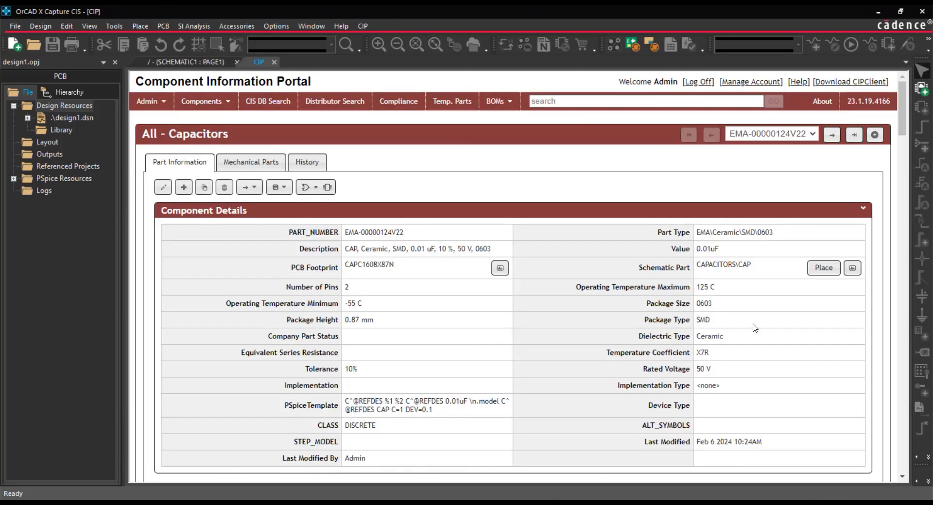
- Try to place capacitor EMA-00000124V22 from its component details and dismiss the resulting dialog
{"action": "left_click", "coordinate": [821, 273]}
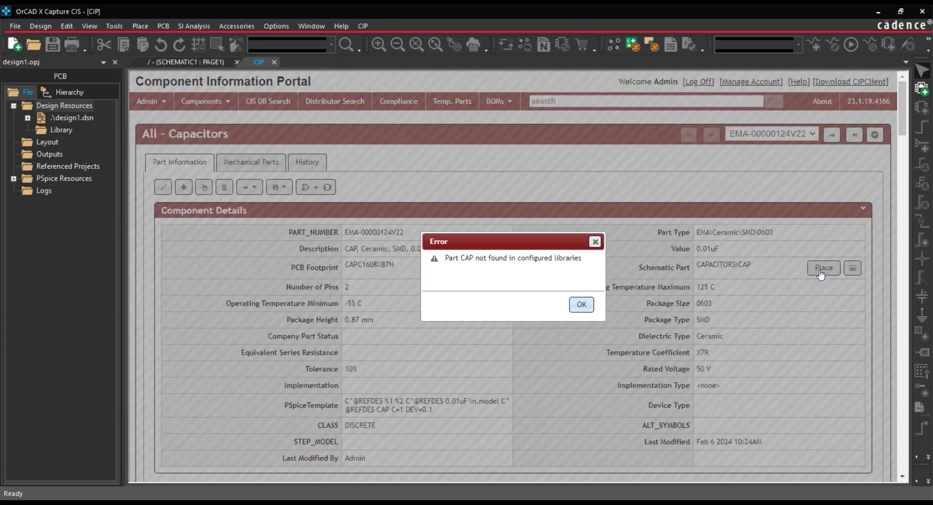
{"action": "left_click", "coordinate": [582, 305]}
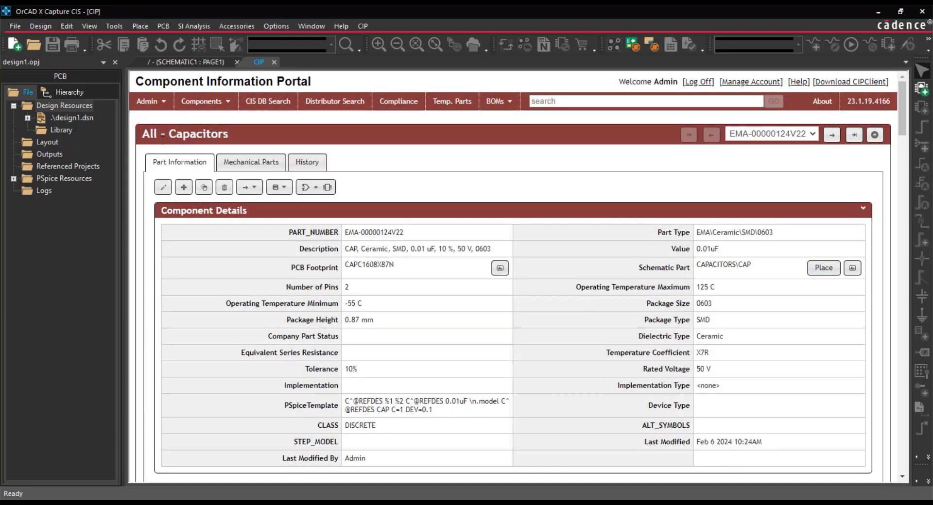
- Show the session log to locate the INI file and open Capture.ini from the OrCAD_Capture 23.1.0 folder in Notepad
{"action": "left_click", "coordinate": [88, 27]}
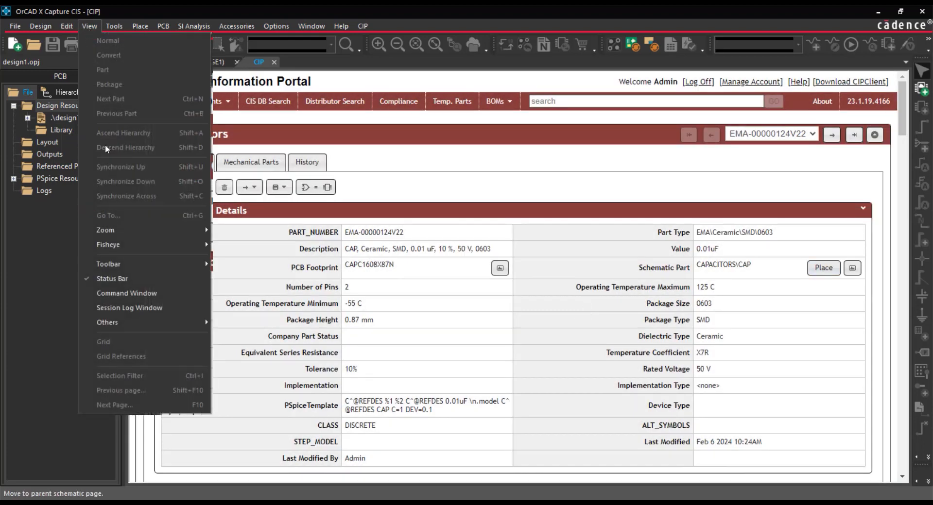
{"action": "left_click", "coordinate": [143, 305]}
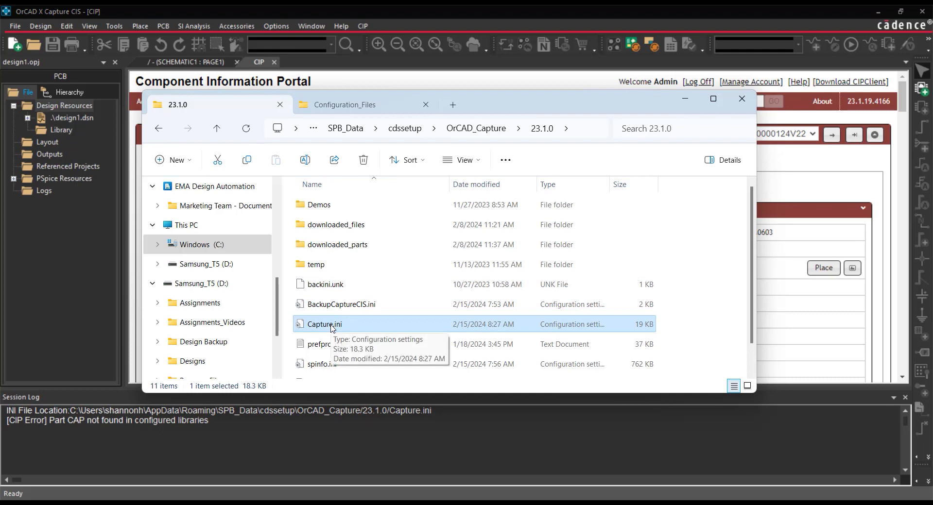
{"action": "double_click", "coordinate": [325, 324]}
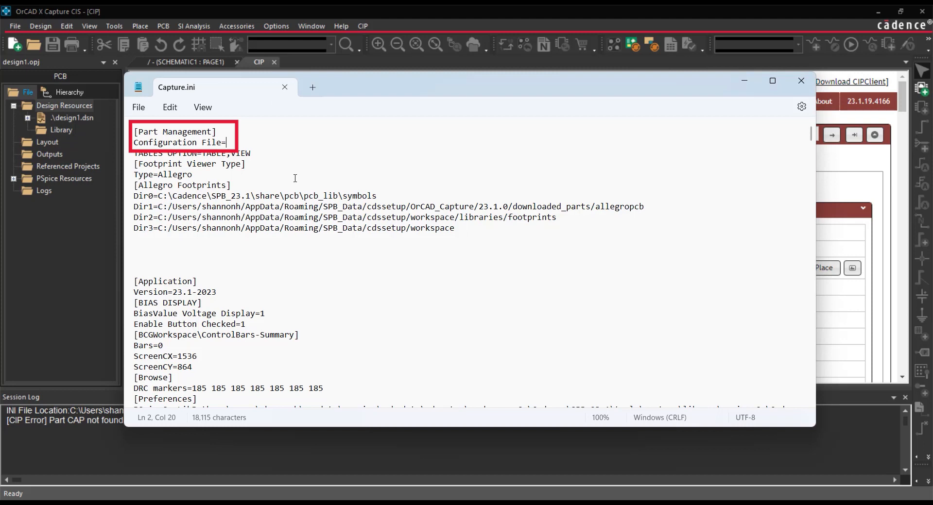
- Set the Configuration File entry under [Part Management] to \\Localhost\CIP-E\Configuration_Files\CIP-E V7.7 CIS DB_WITHCOMPLIANCE.DBC
{"action": "type", "text": "\\\\Localhost\\CIP-E\\Configuration_Files\\CIP-E V7.7 CIS DB_WITHCOMPLIANCE.DBC"}
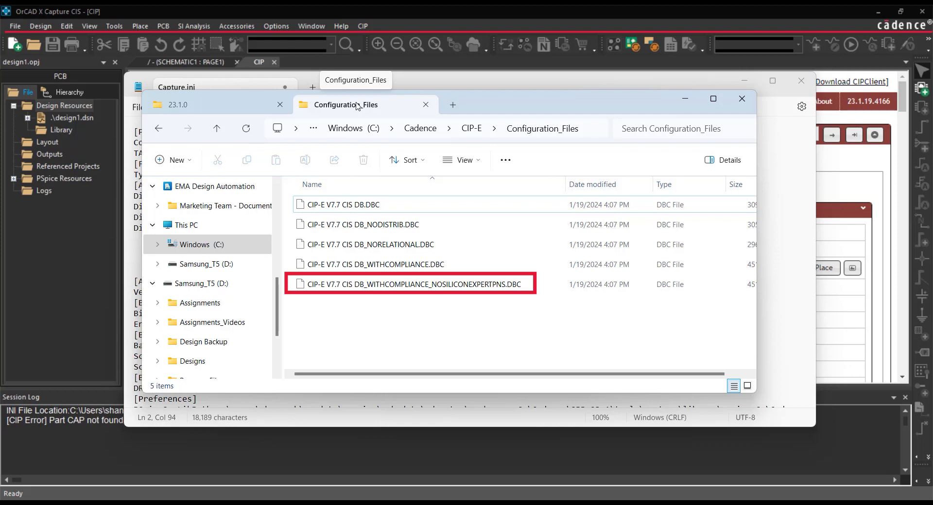
{"action": "left_click", "coordinate": [686, 100]}
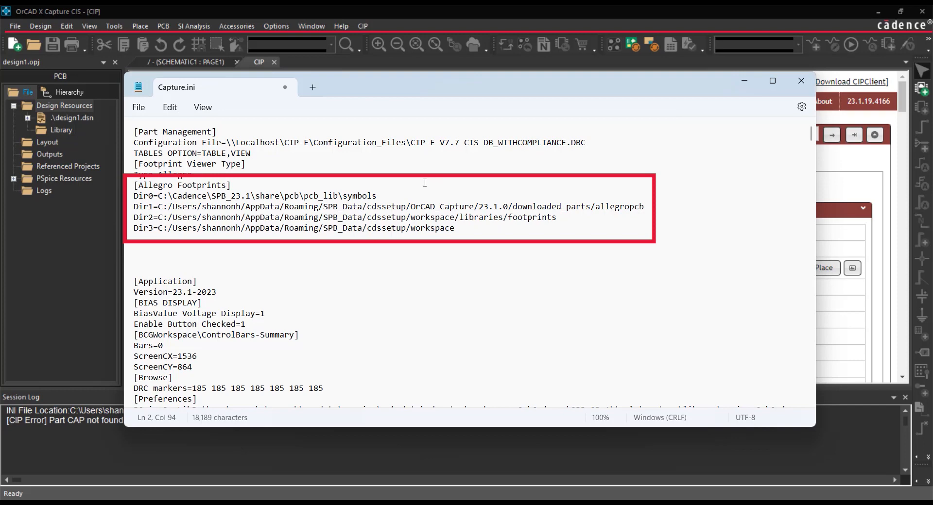
- Add the line Dir4=\\Localhost\CIP-E\Starter_Library\Allegro_Library\symbols at the end of the [Allegro Footprints] section
{"action": "left_click", "coordinate": [488, 228]}
{"action": "key", "text": "Return"}
{"action": "type", "text": "Dir4="}
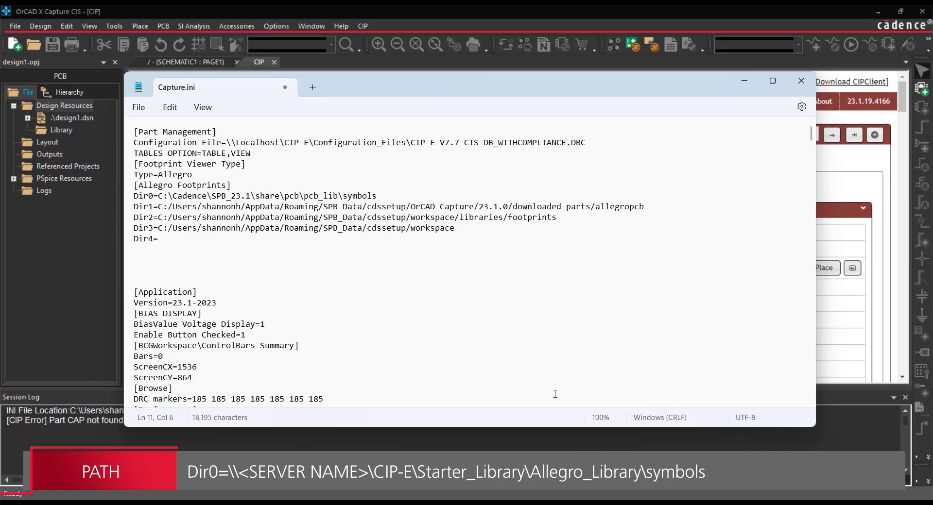
{"action": "type", "text": "=\\\\Localhost\\CIP-E\\Starter_Library\\Allegro_Library\\symbols"}
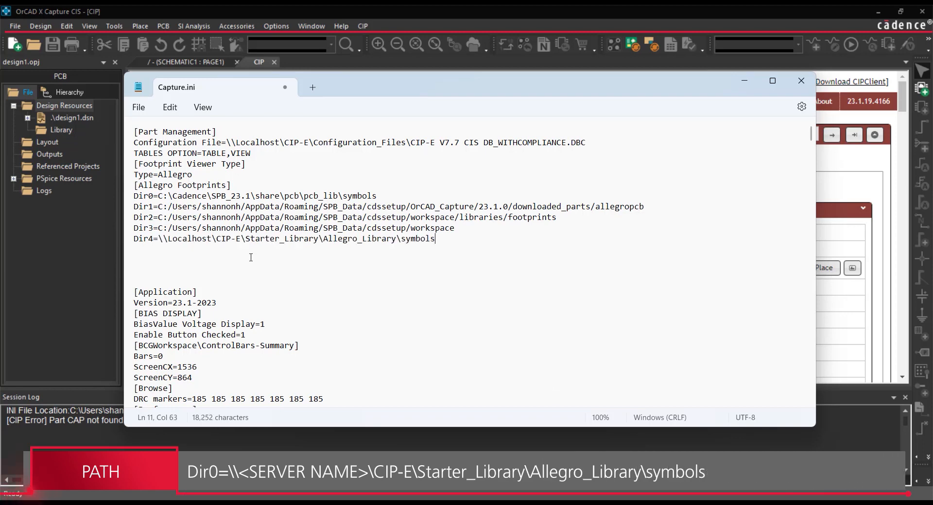
- Add a [Part Library Directories] section below the footprint directories with Dir0=\\Localhost\CIP-E\Starter_Library\Schematic_Symbols
{"action": "key", "text": "Return"}
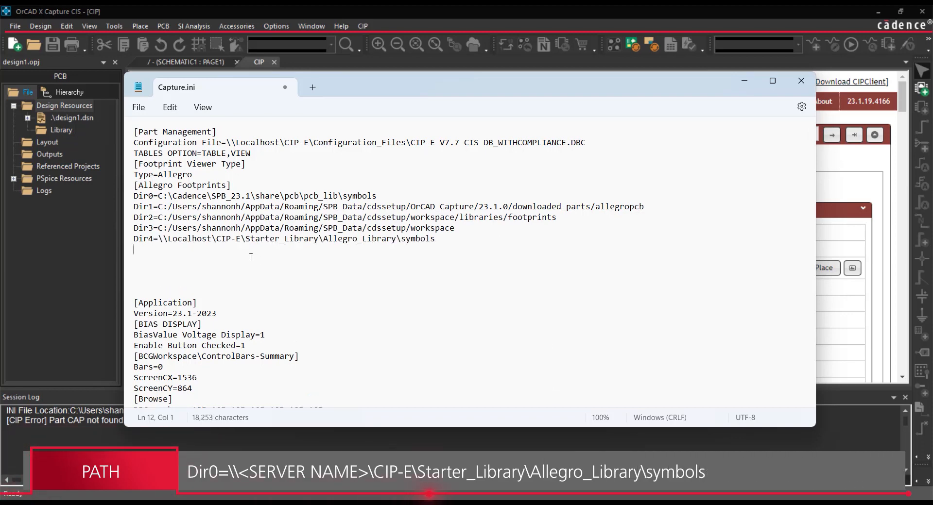
{"action": "key", "text": "Return"}
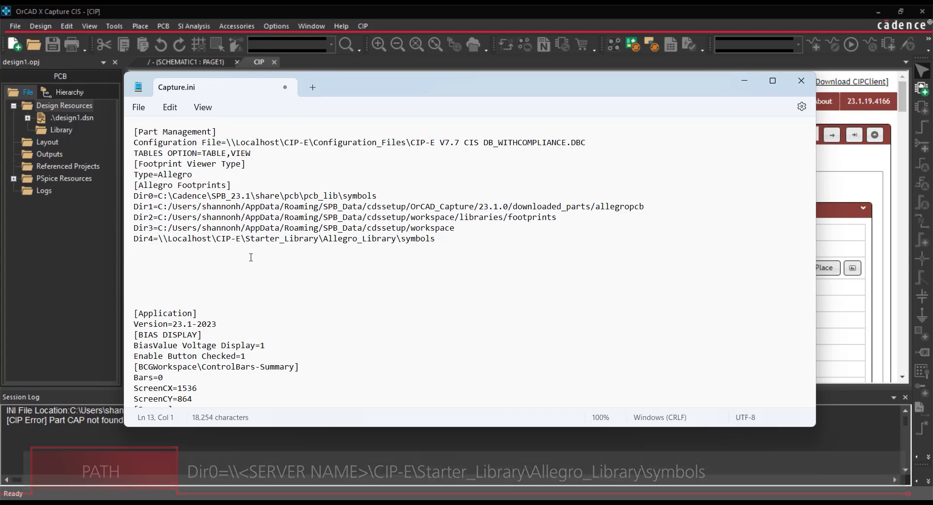
{"action": "type", "text": "[Part Library Directories] Dir0=\\\\Localhost\\CIP-E\\Starter_Library\\Schematic_Symbols"}
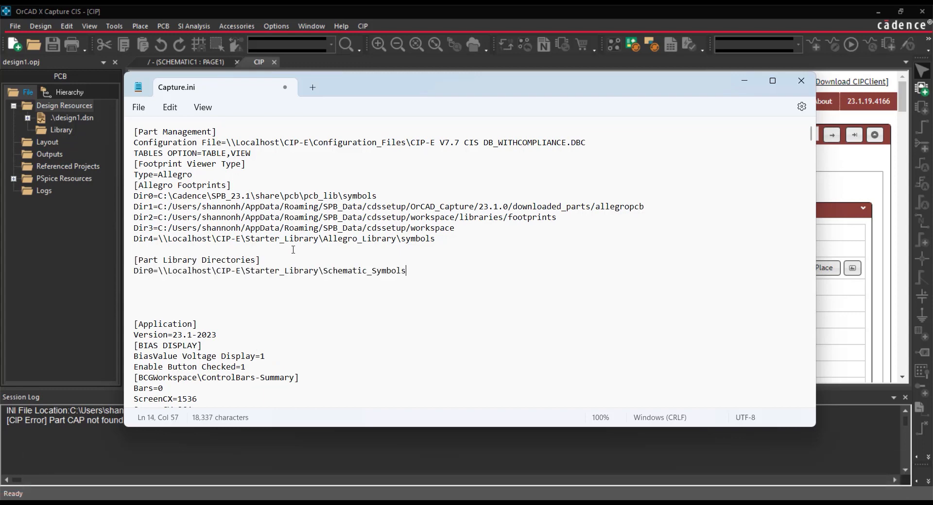
- Save the edited Capture.ini file and close it
{"action": "left_click", "coordinate": [248, 294]}
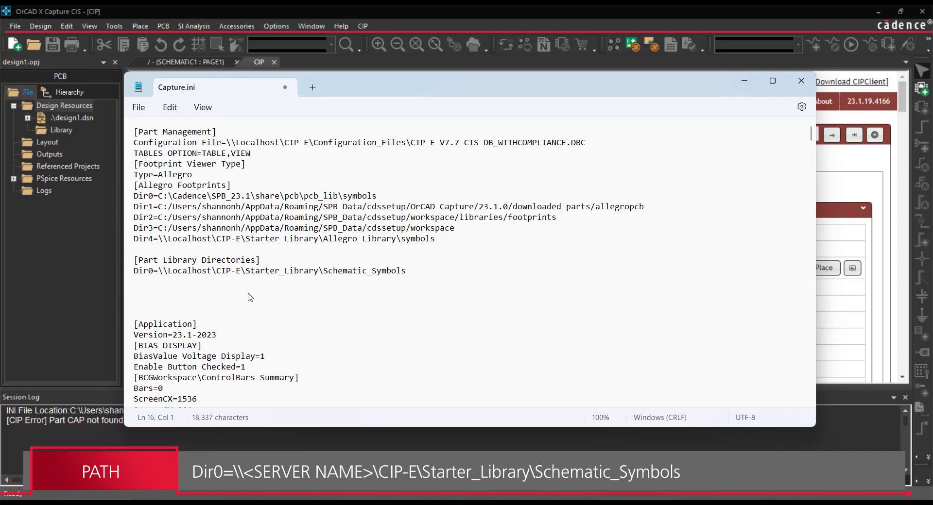
{"action": "left_click", "coordinate": [138, 107]}
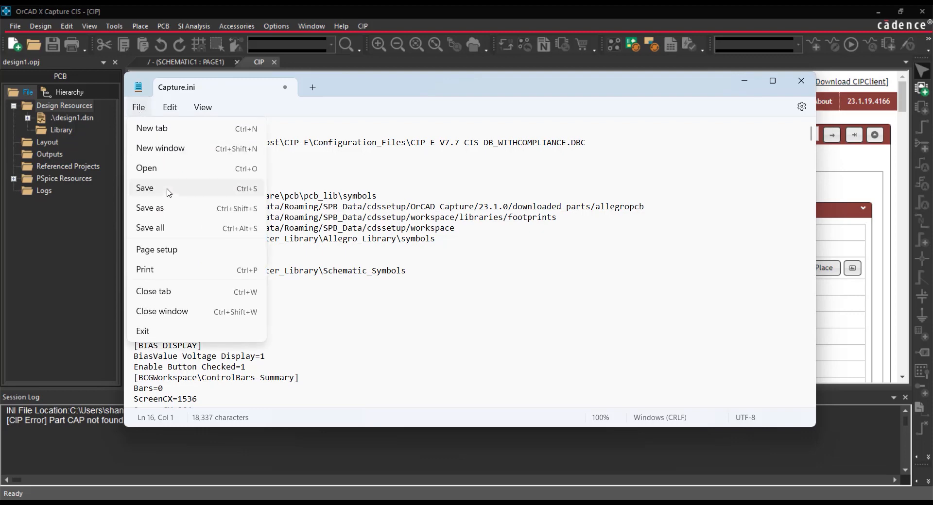
{"action": "left_click", "coordinate": [168, 195]}
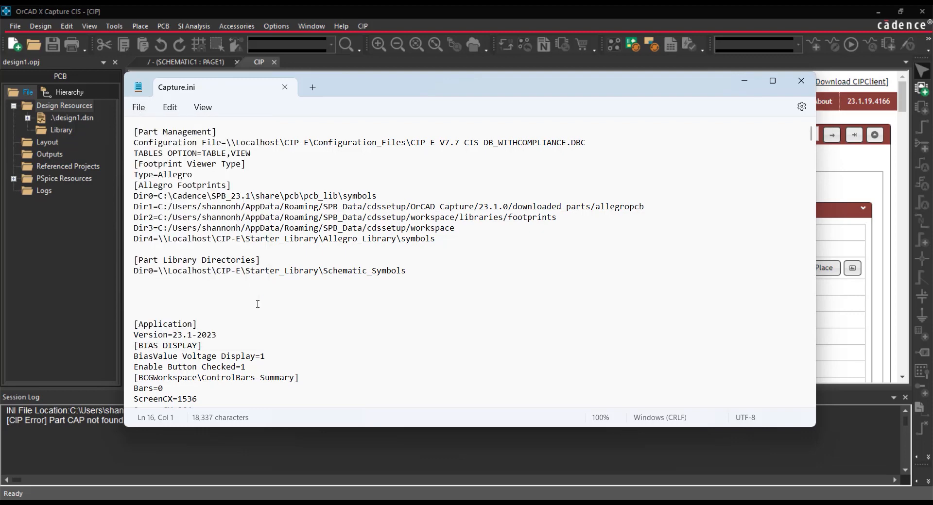
{"action": "left_click", "coordinate": [801, 80]}
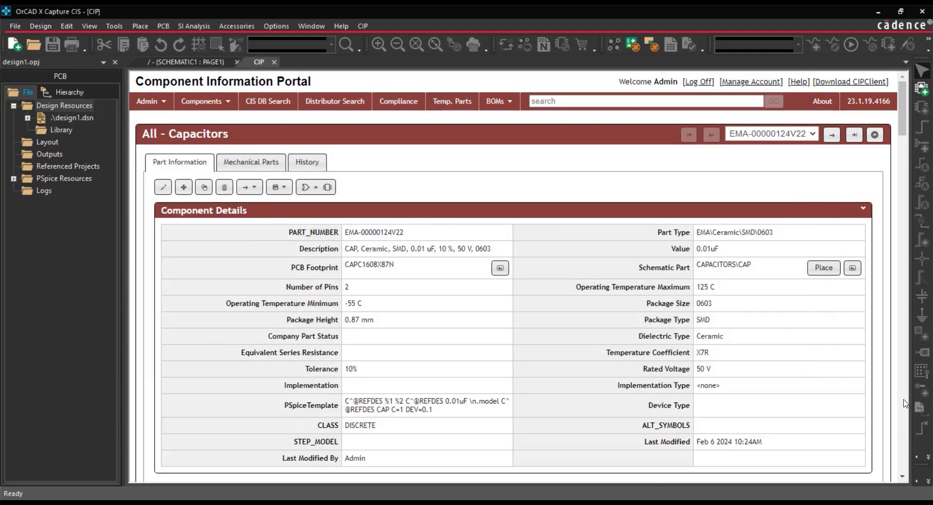
- Place capacitor EMA-00000124V22 from the Component Information Portal once on the schematic page, end placement and deselect it
{"action": "left_click", "coordinate": [821, 271]}
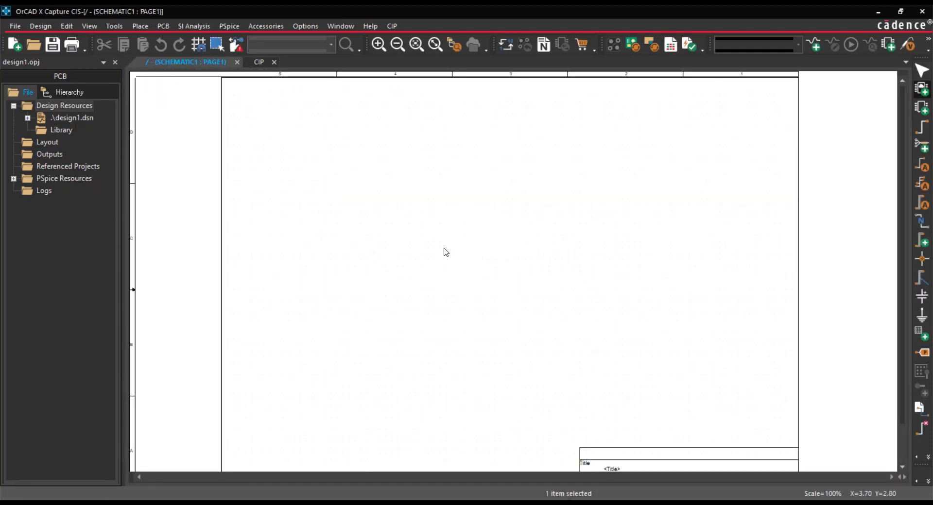
{"action": "left_click", "coordinate": [446, 252]}
{"action": "right_click", "coordinate": [549, 260]}
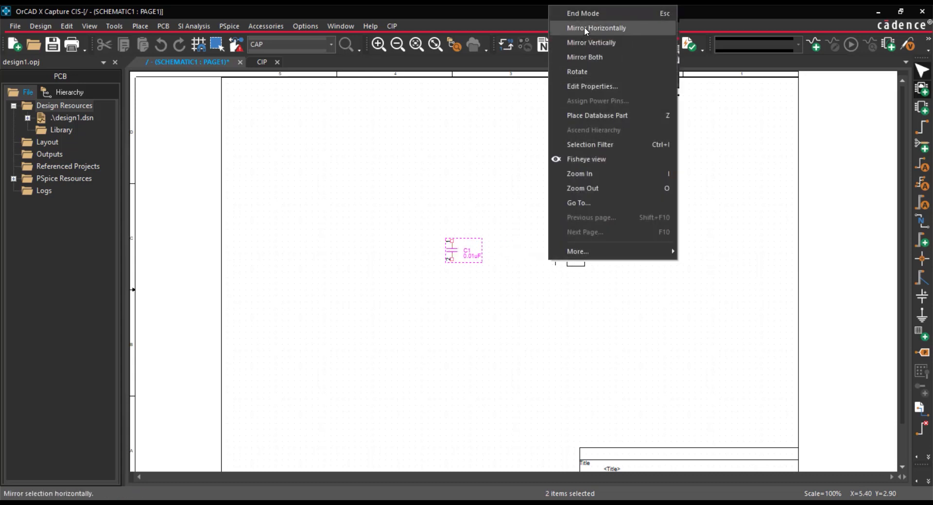
{"action": "left_click", "coordinate": [588, 11]}
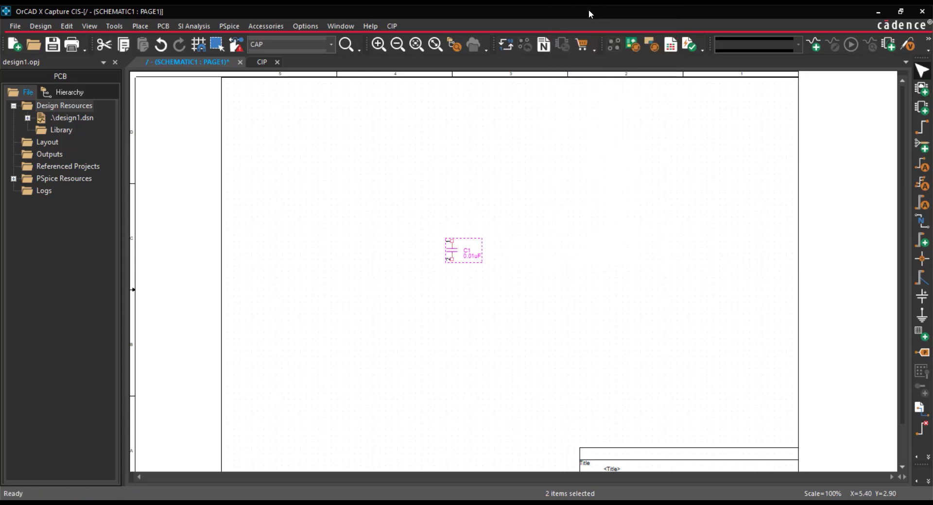
{"action": "left_click", "coordinate": [577, 232]}
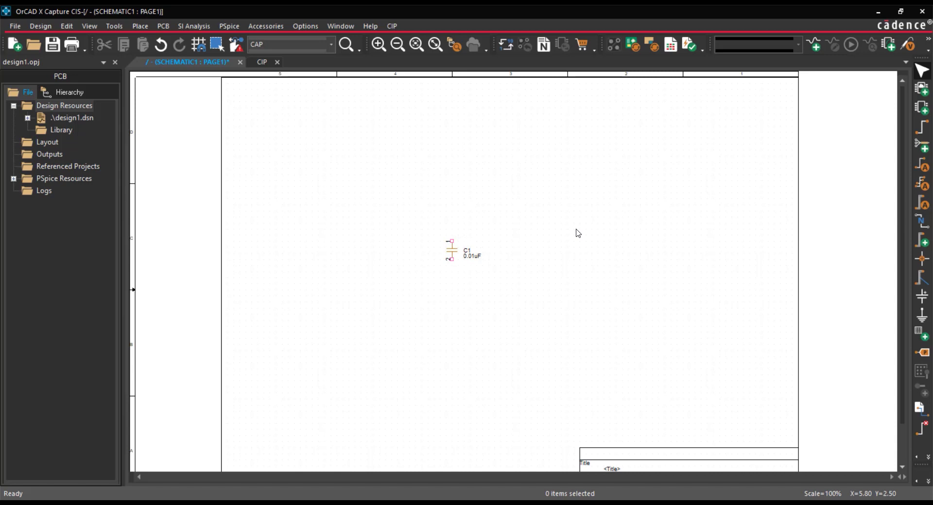